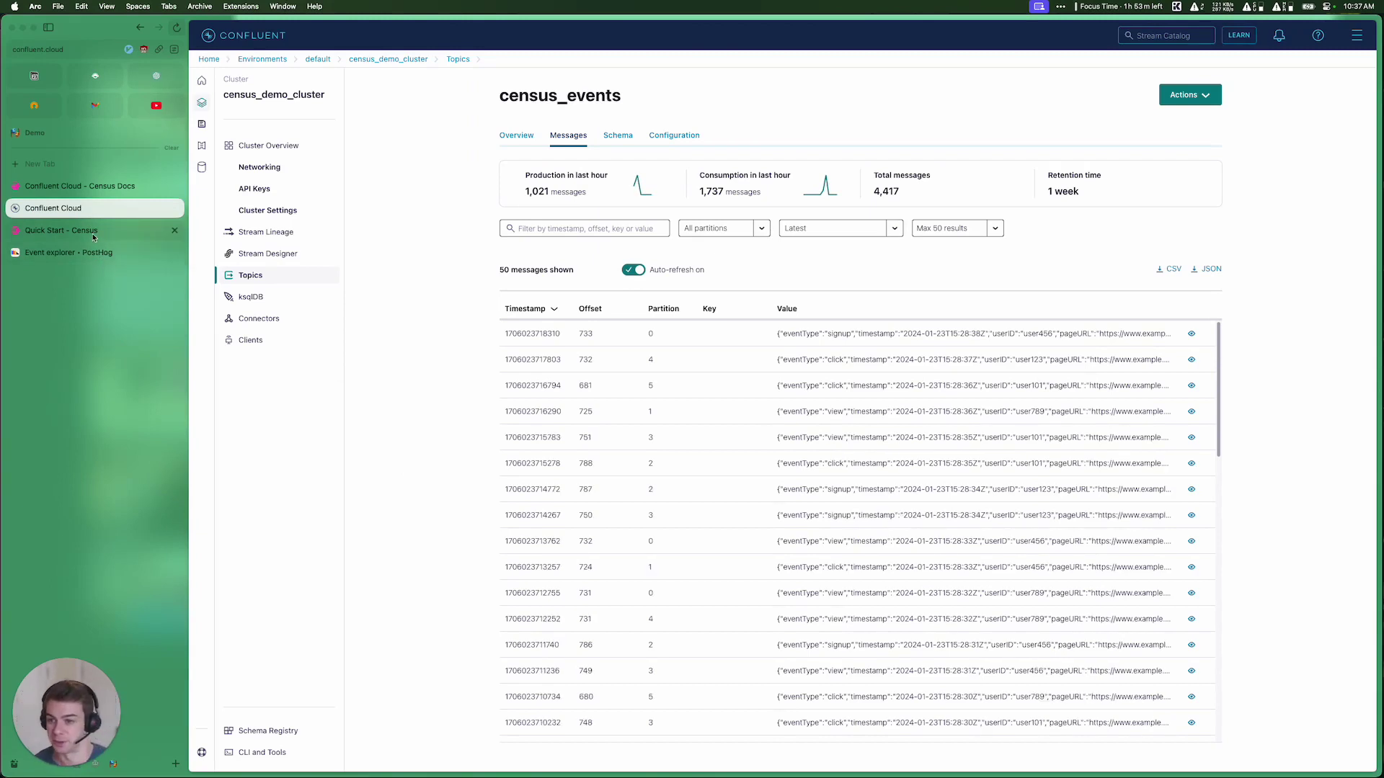
Review the Census documentation on Confluent Cloud permissions, connection setup and message schema definition.
click(92, 230)
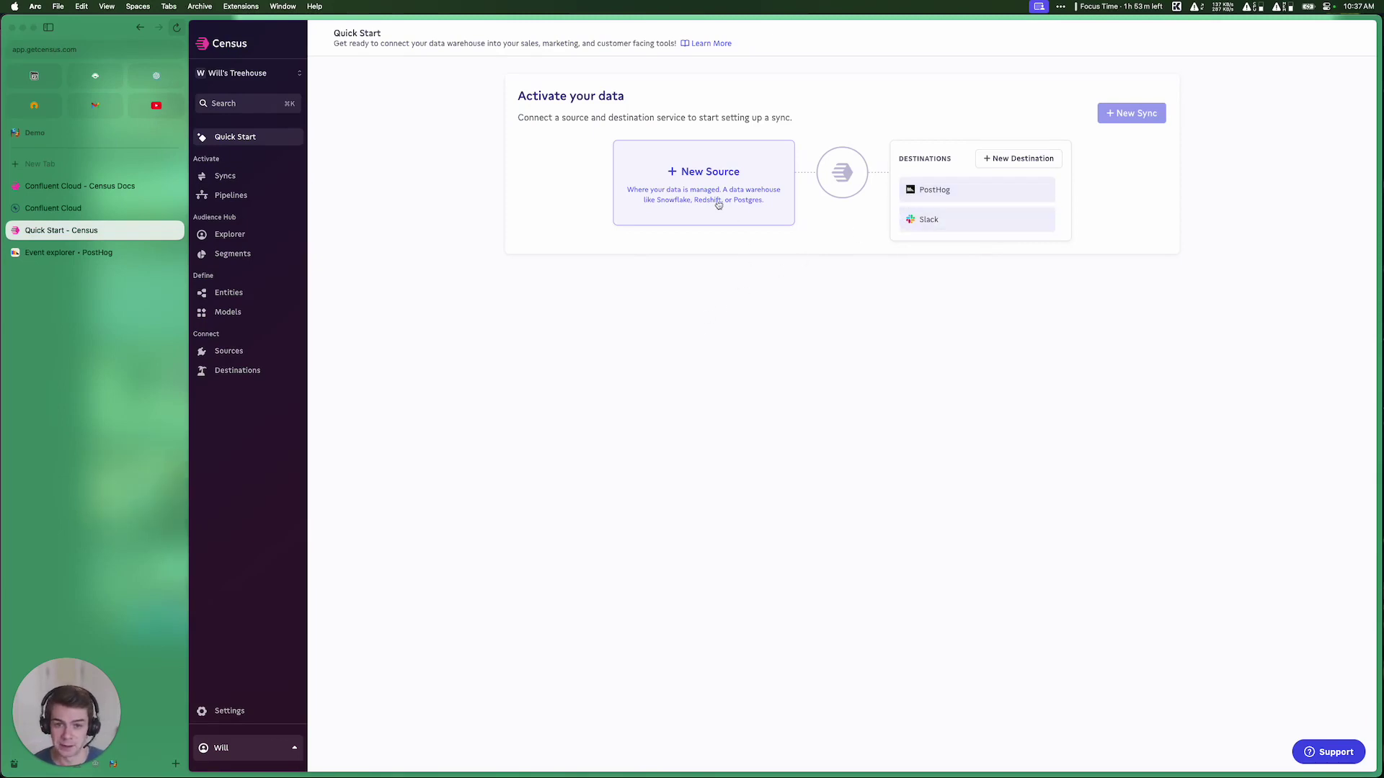
click(98, 216)
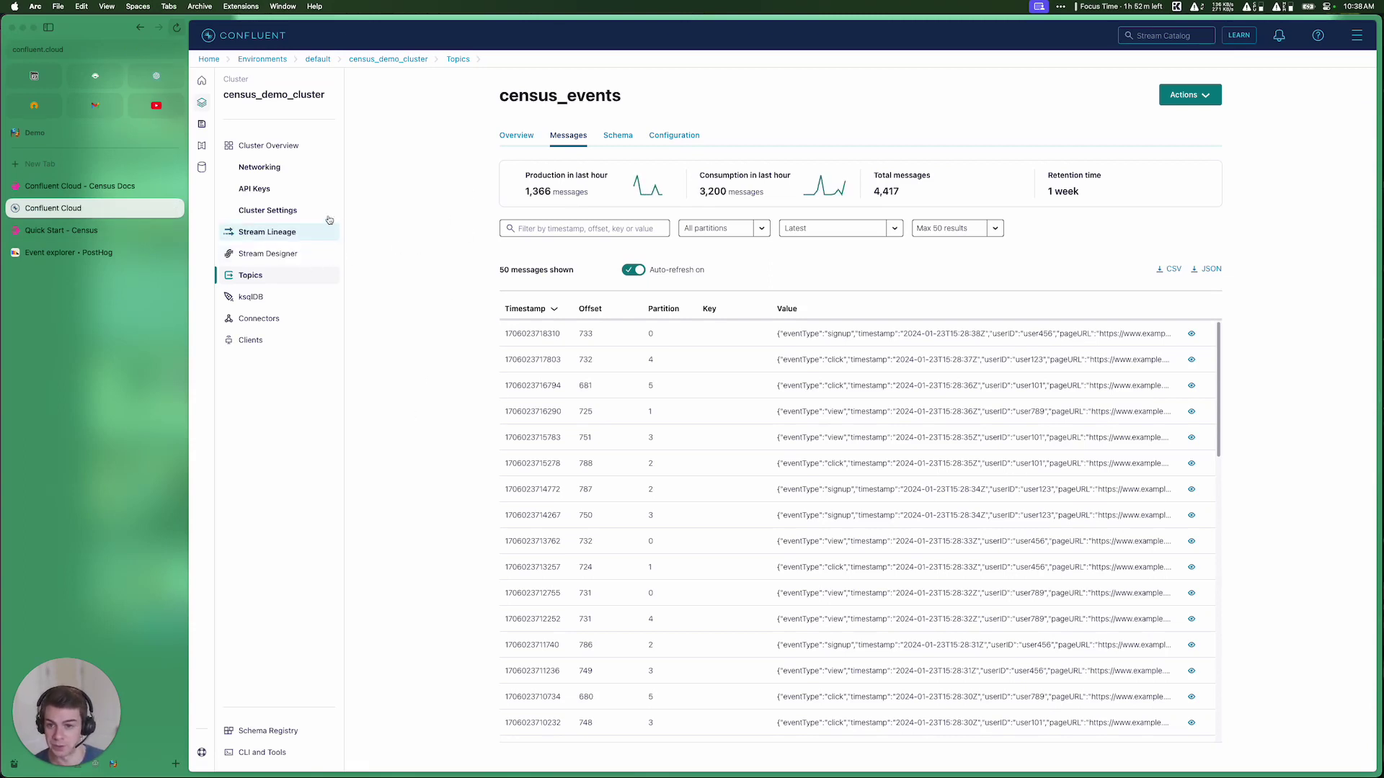
click(144, 185)
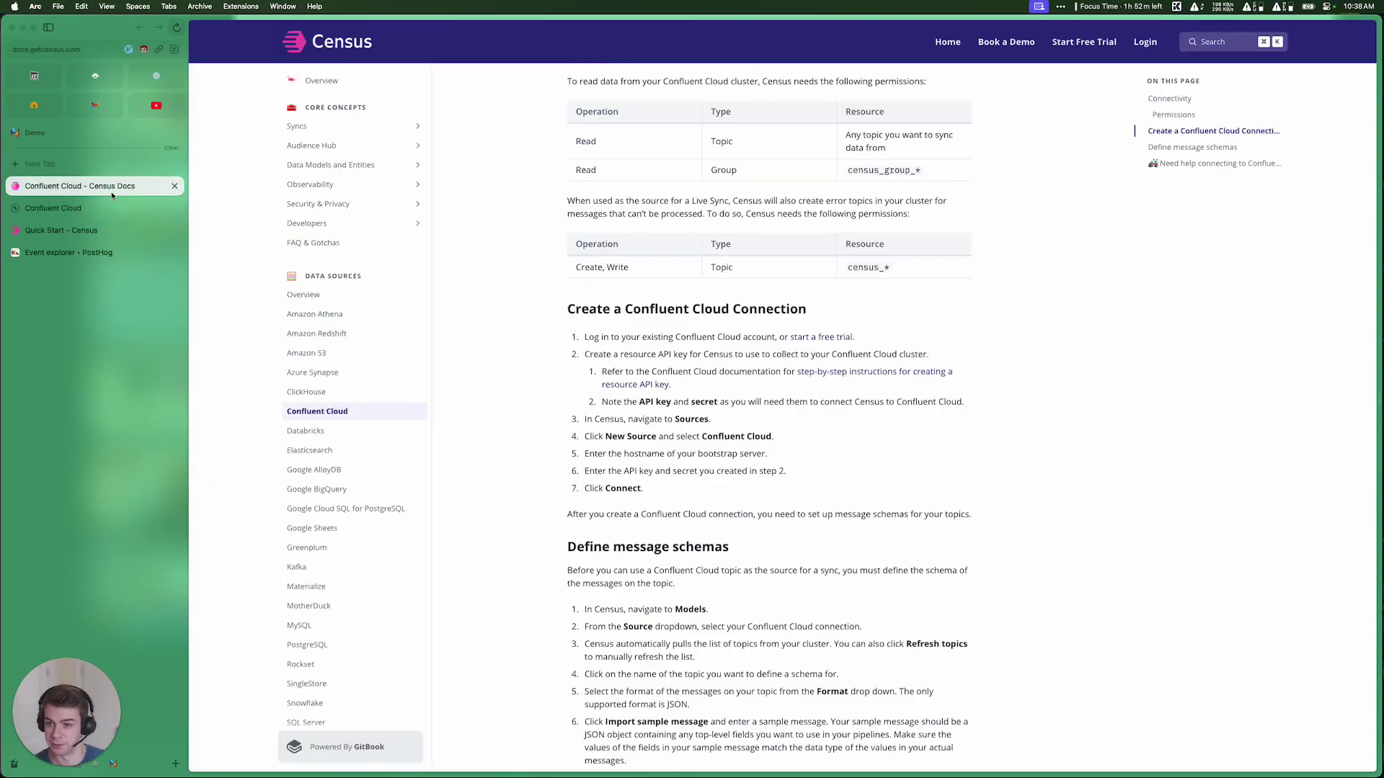
scroll(693, 456, up, 3)
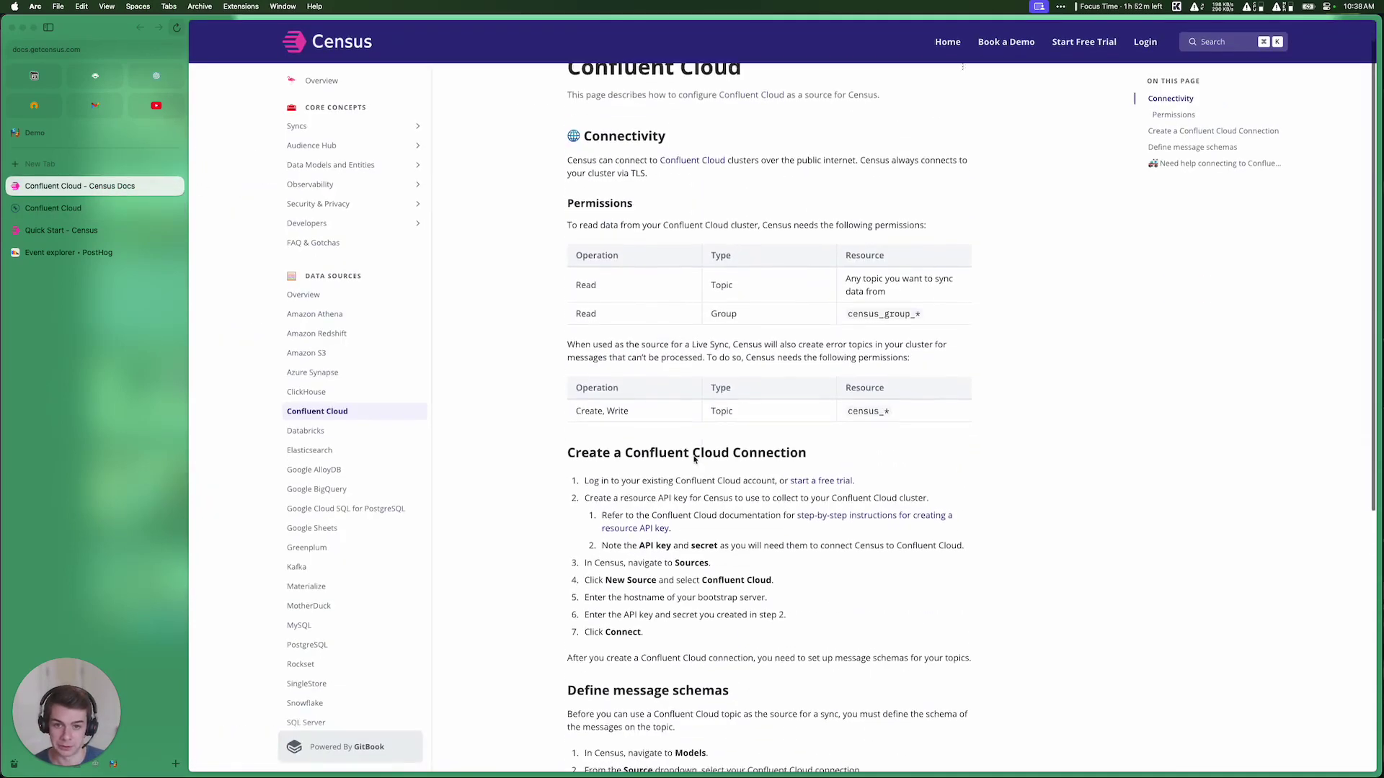
scroll(760, 590, down, 5)
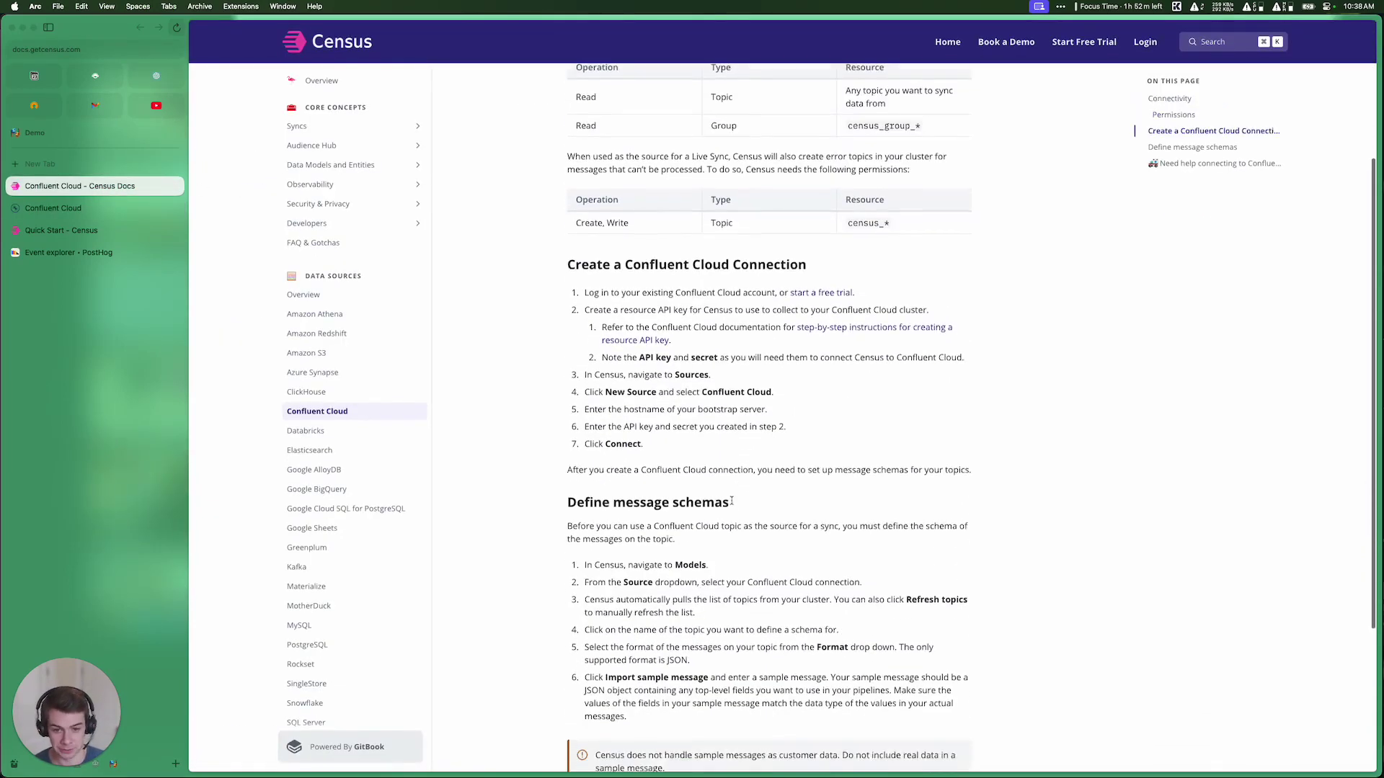
scroll(756, 592, down, 5)
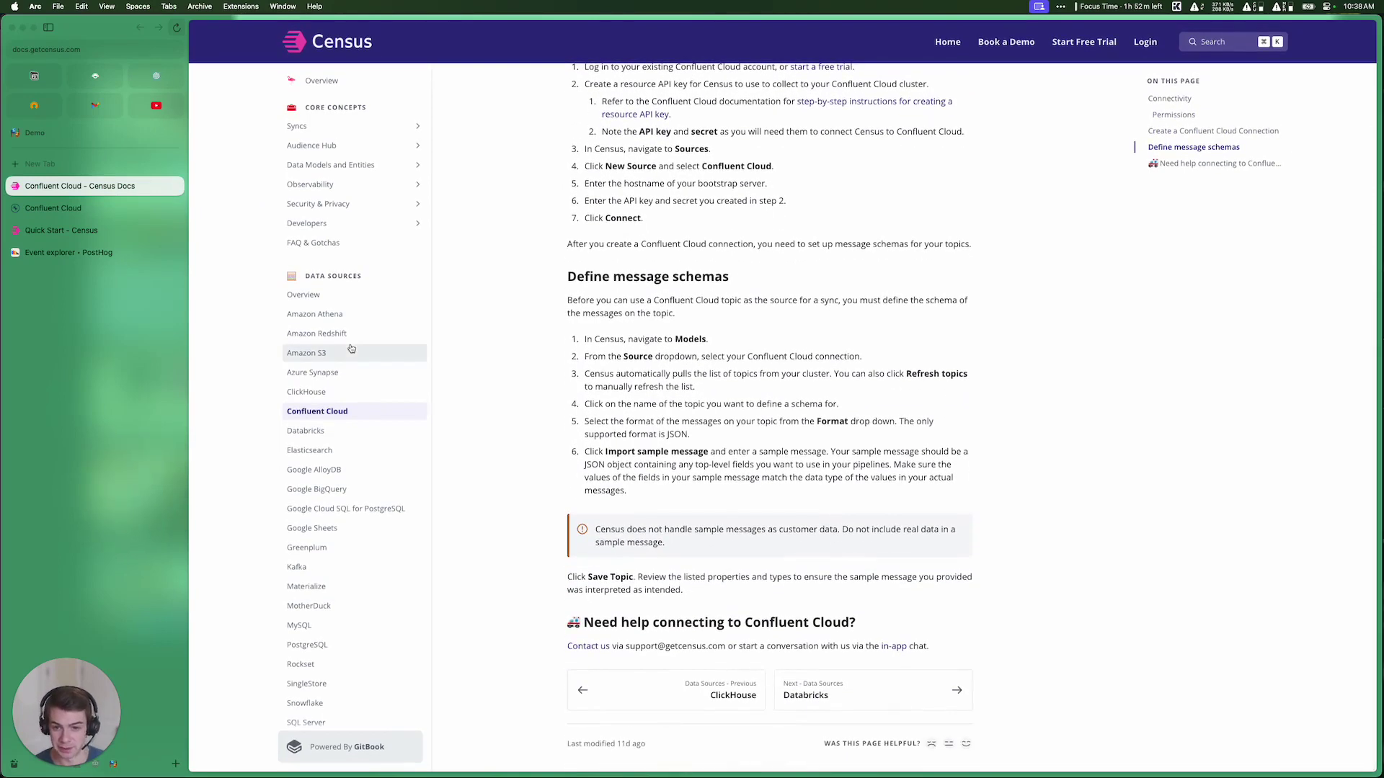
In Confluent Cloud, open the API key owned by census in census_demo_cluster and review its topic and consumer group access.
click(81, 209)
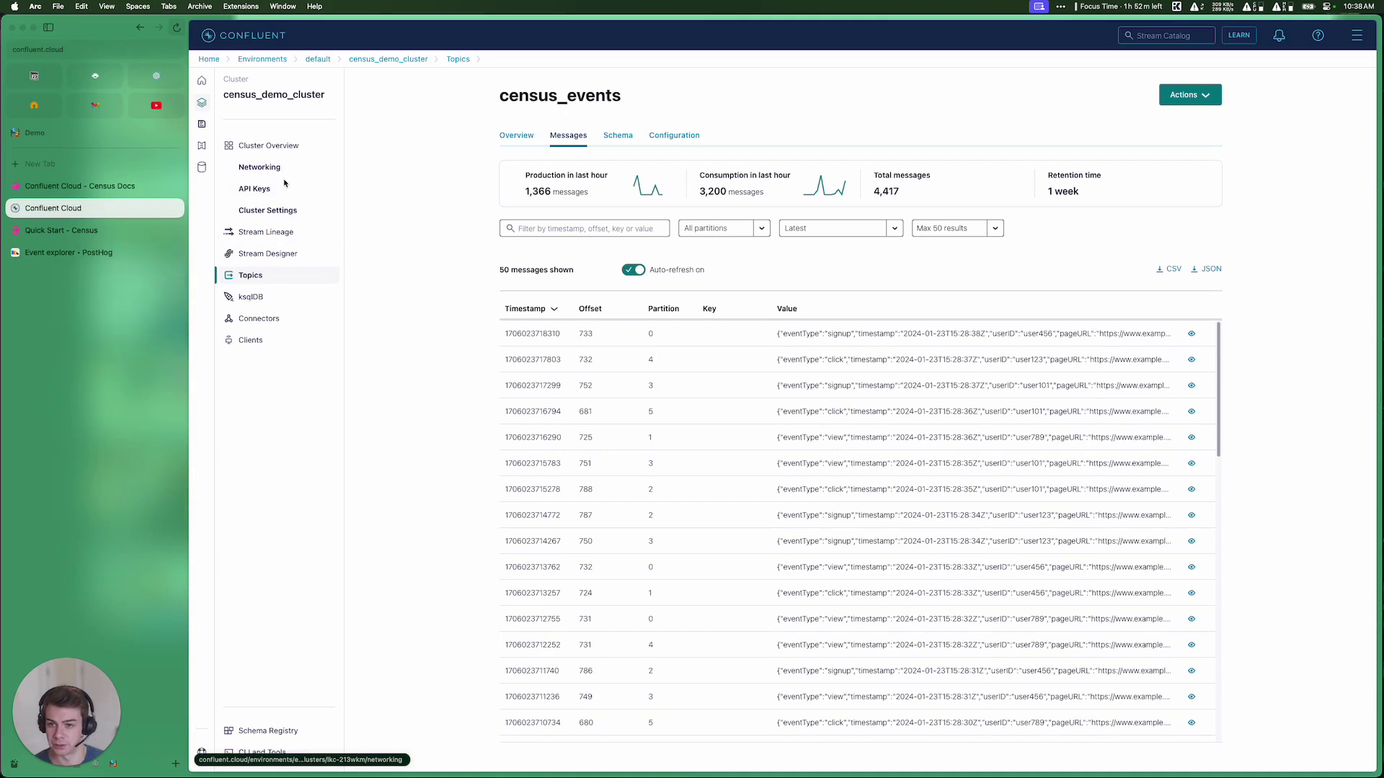
click(286, 186)
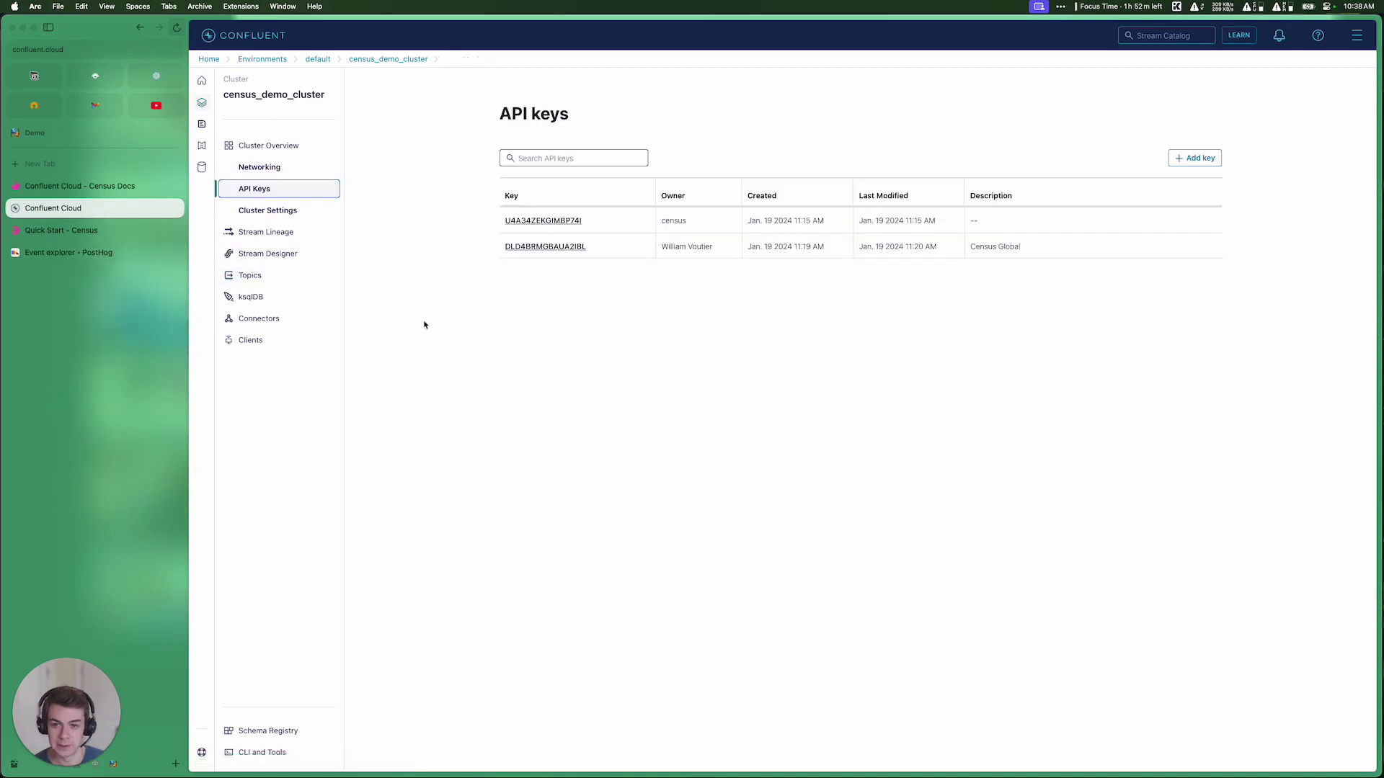
click(541, 223)
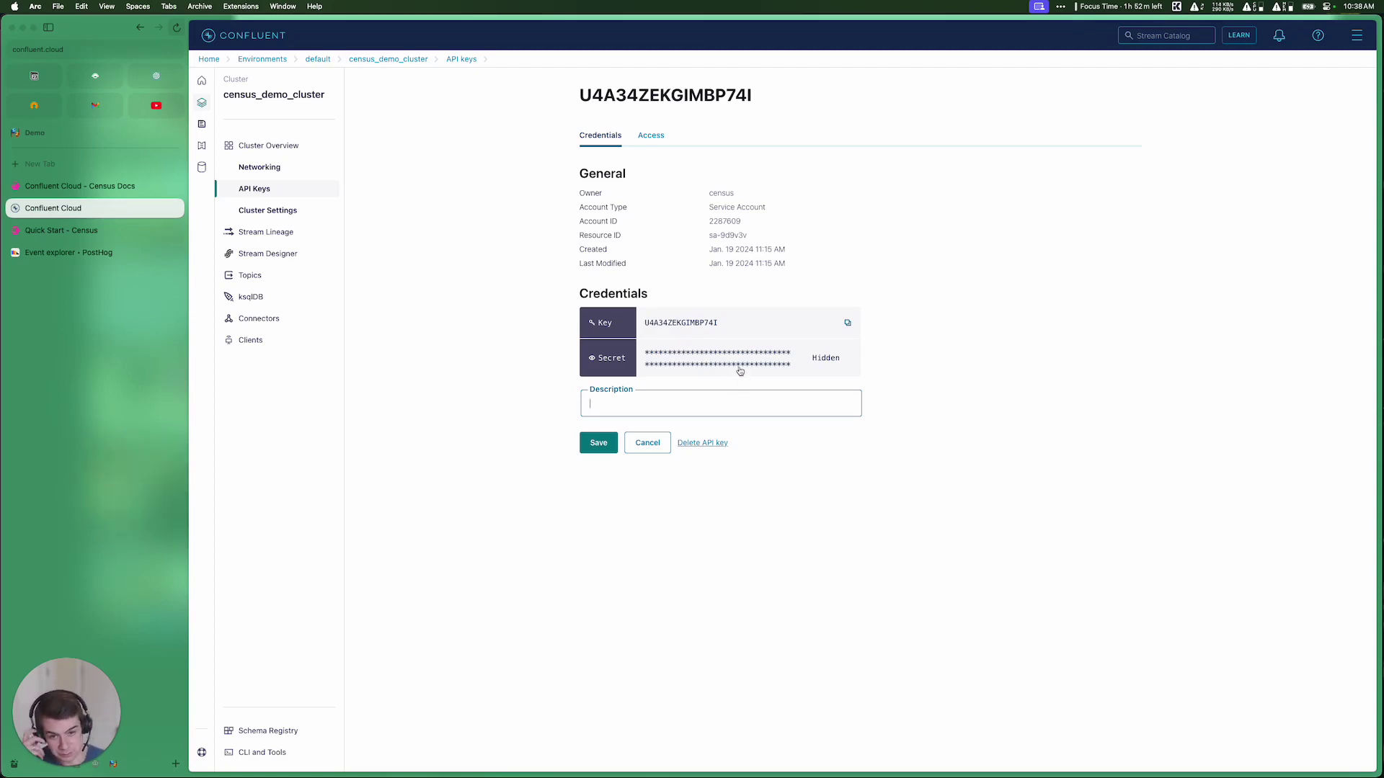
click(652, 135)
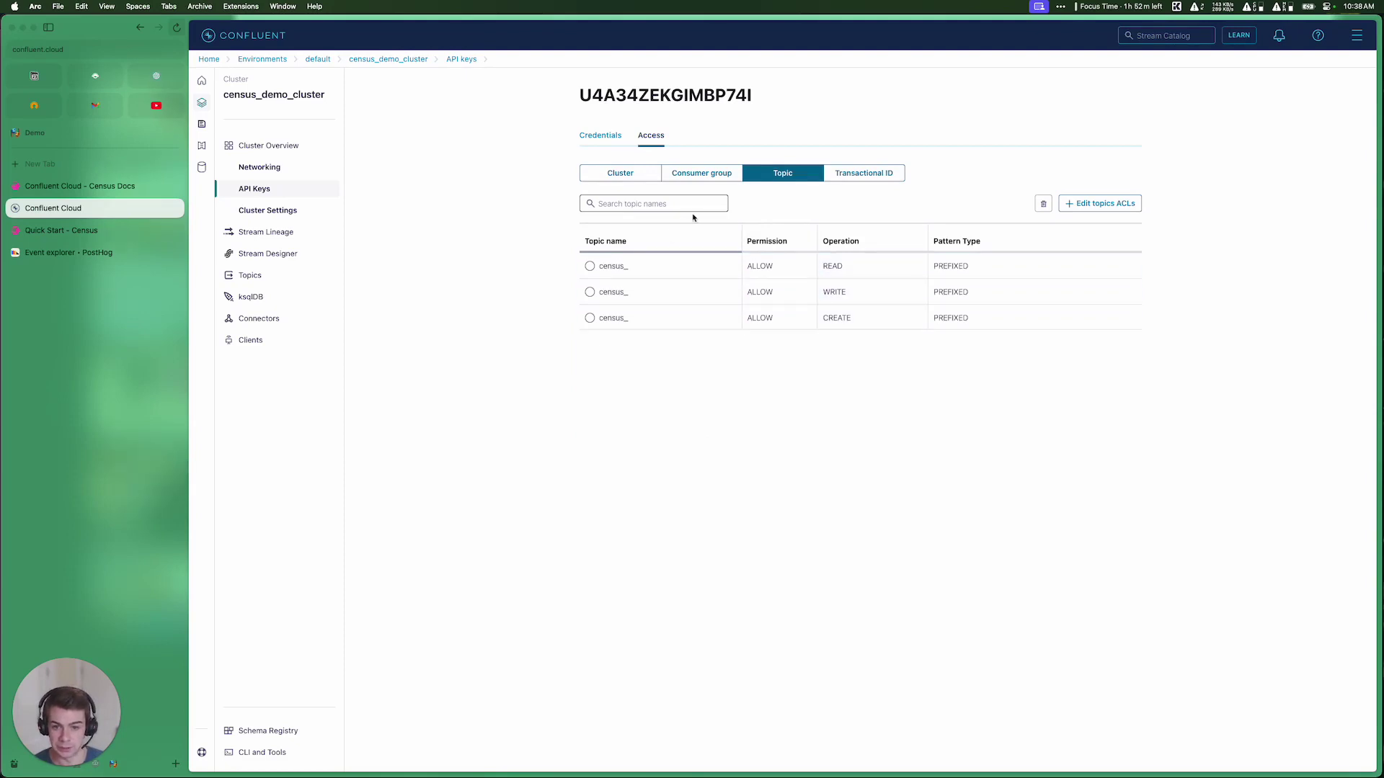
click(712, 178)
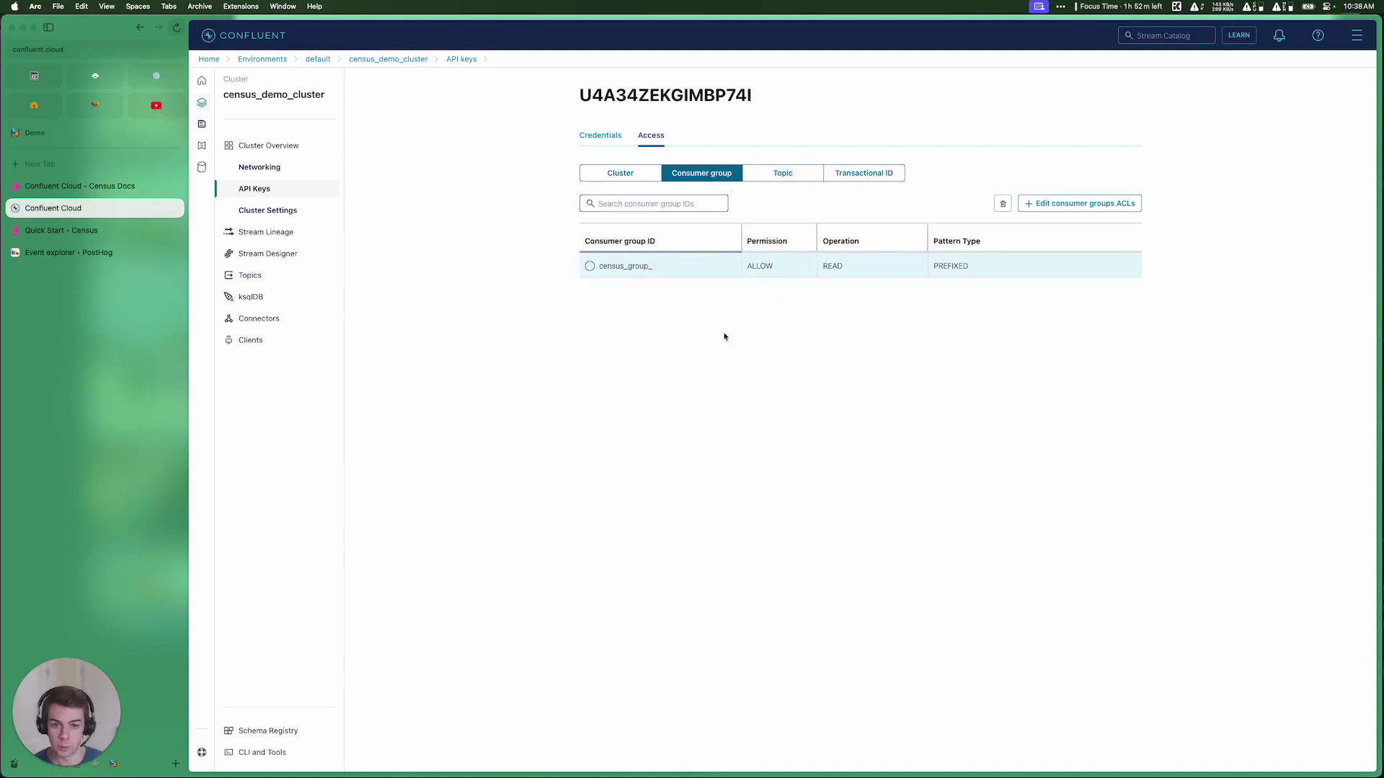
Switch to Census and start a new source connection of type Confluent Cloud.
click(76, 234)
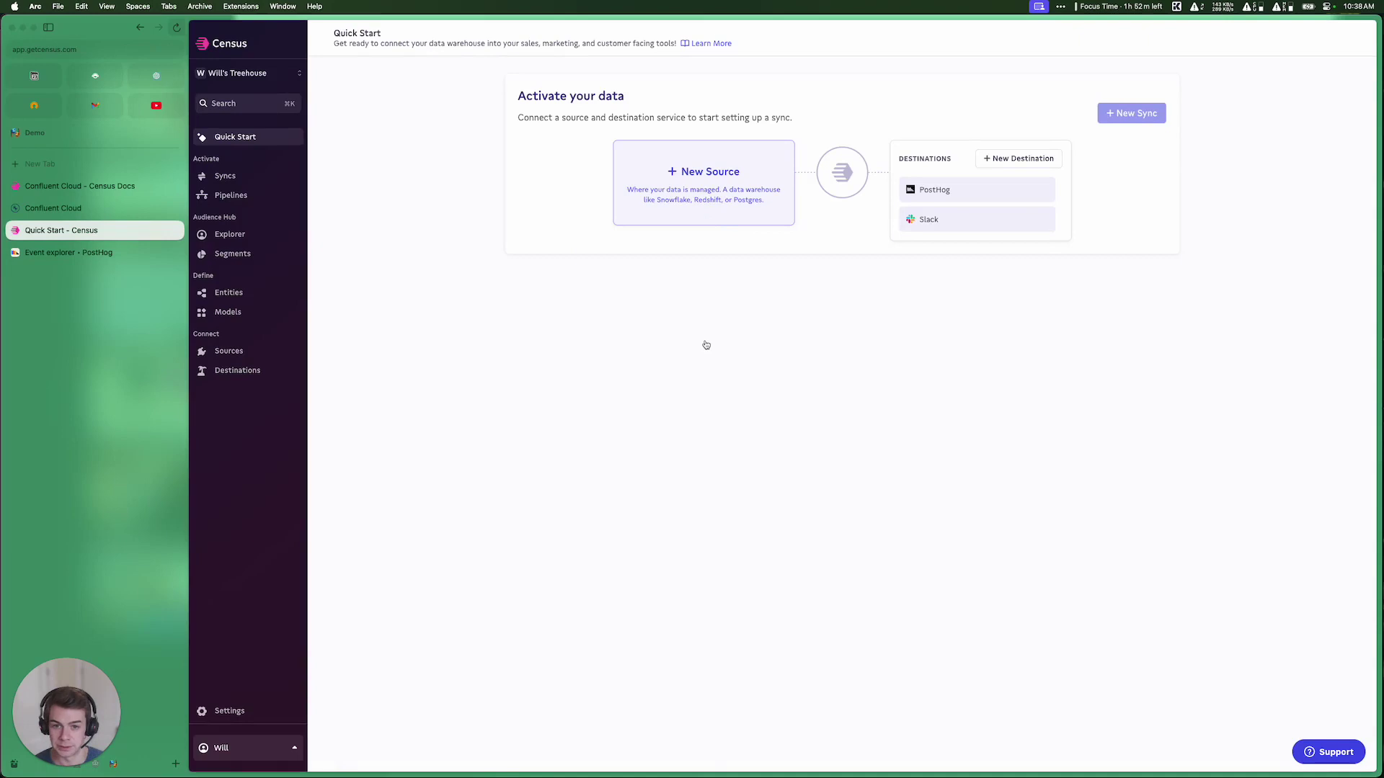
click(706, 152)
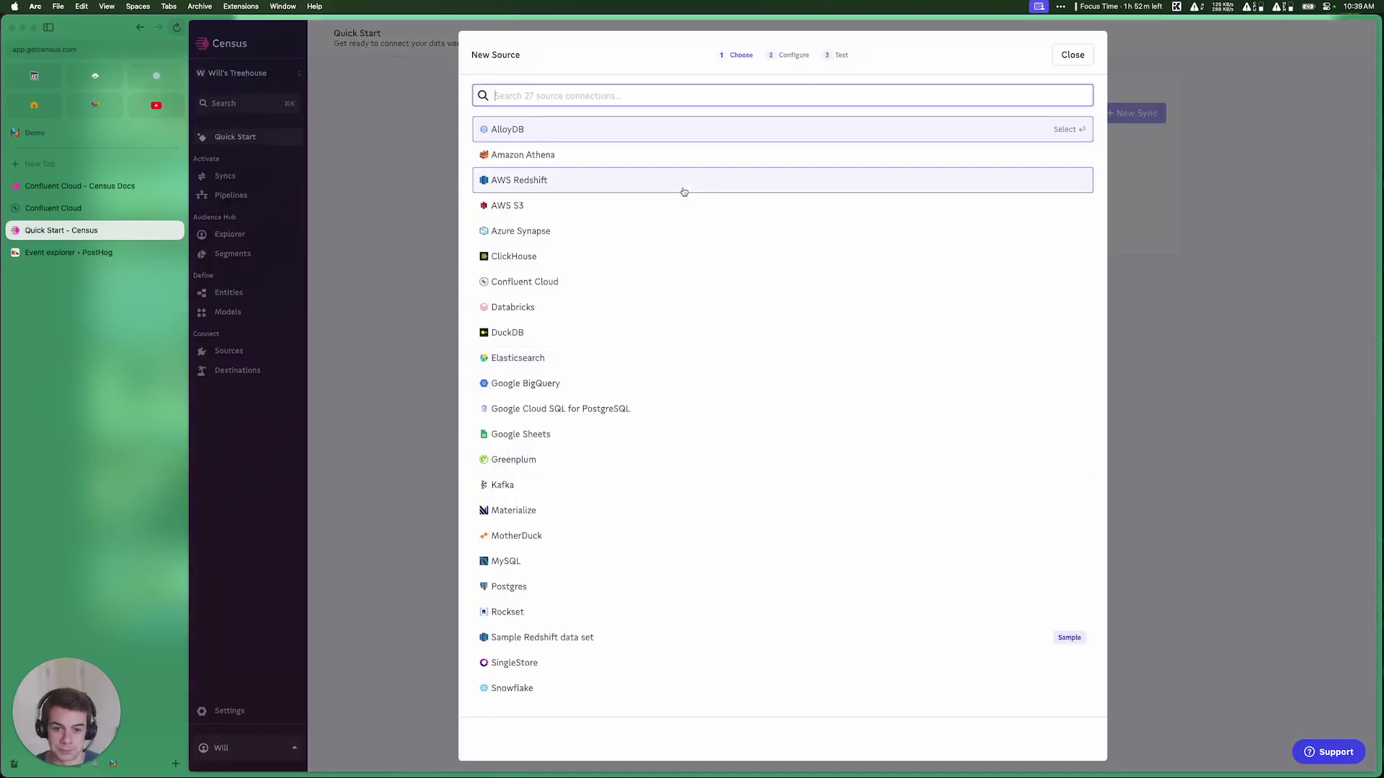
text(conf)
key(Return)
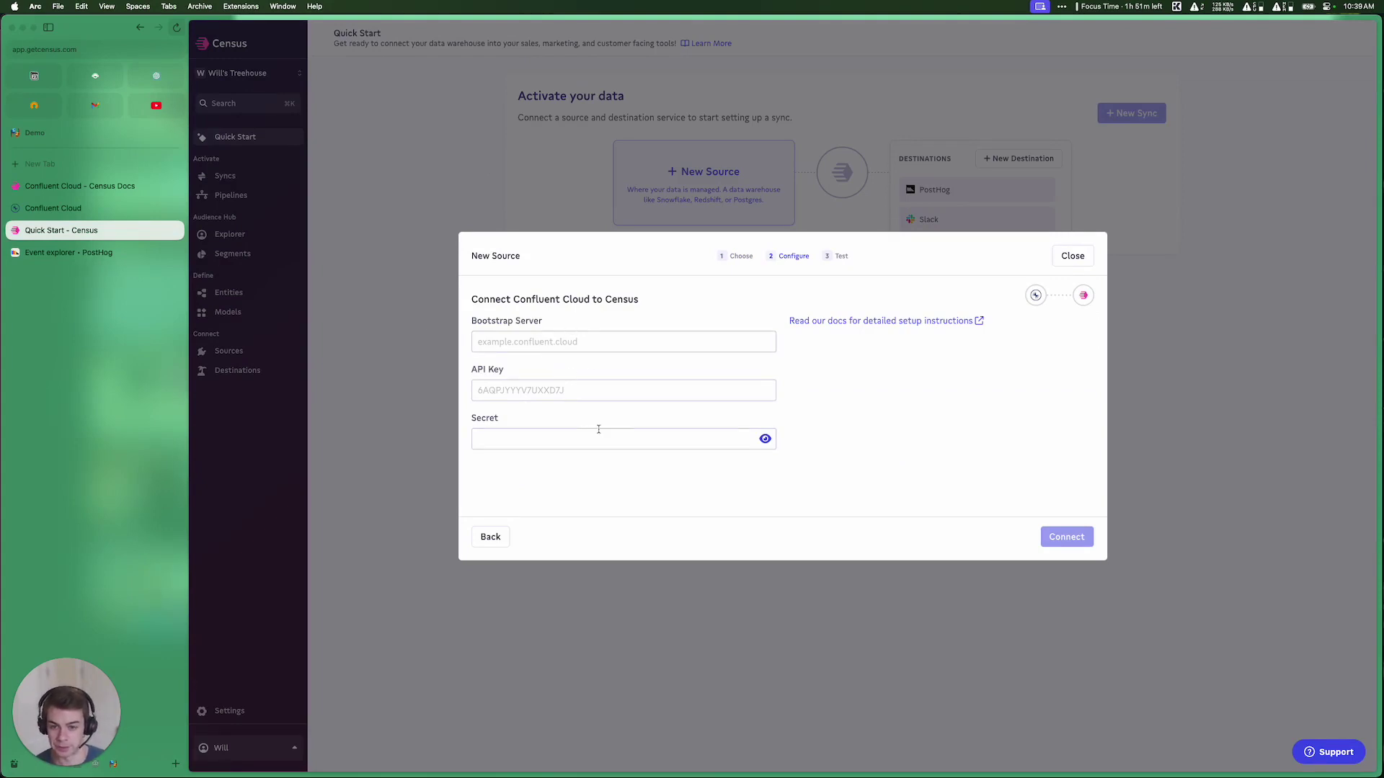
Copy the census API key from its credentials in Confluent Cloud and paste it into the new source's API Key field.
key(ctrl+Tab)
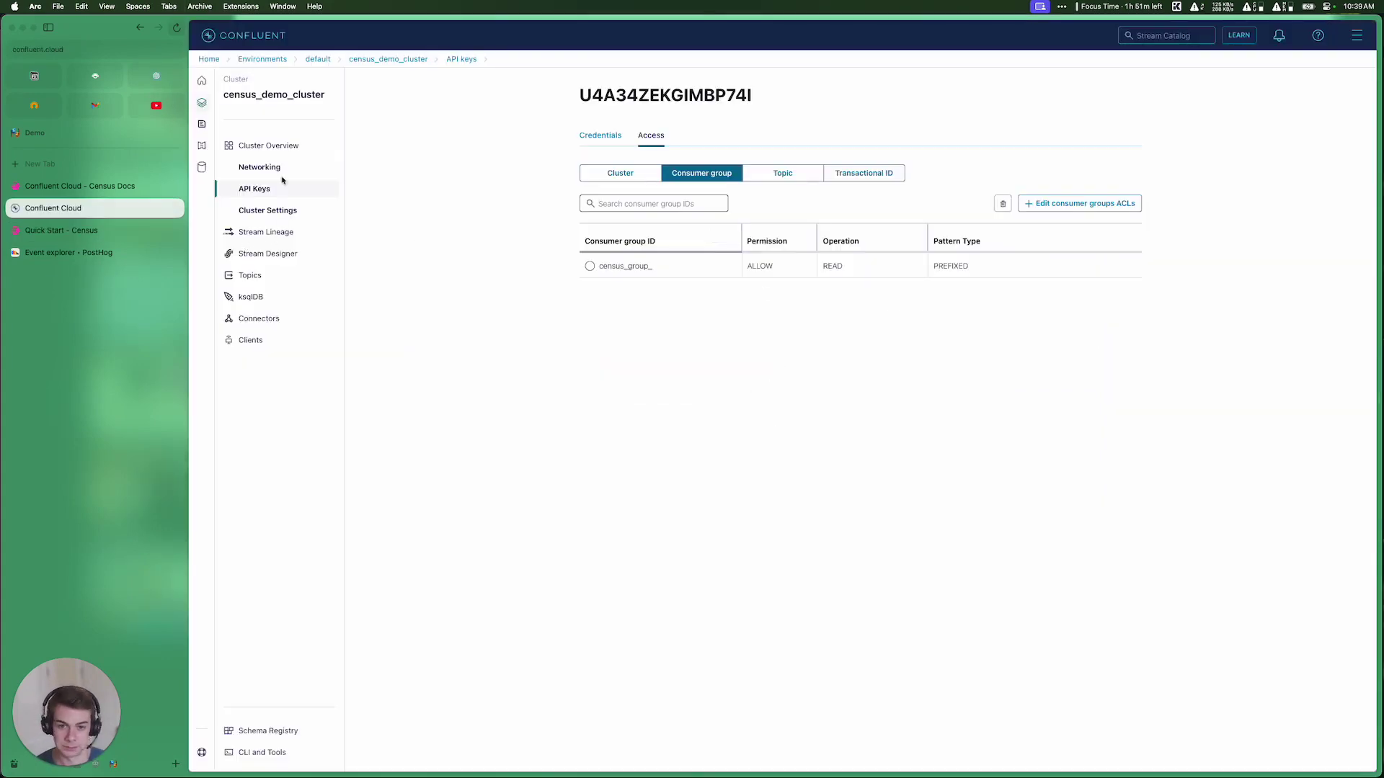
click(600, 137)
click(847, 328)
key(ctrl+Tab)
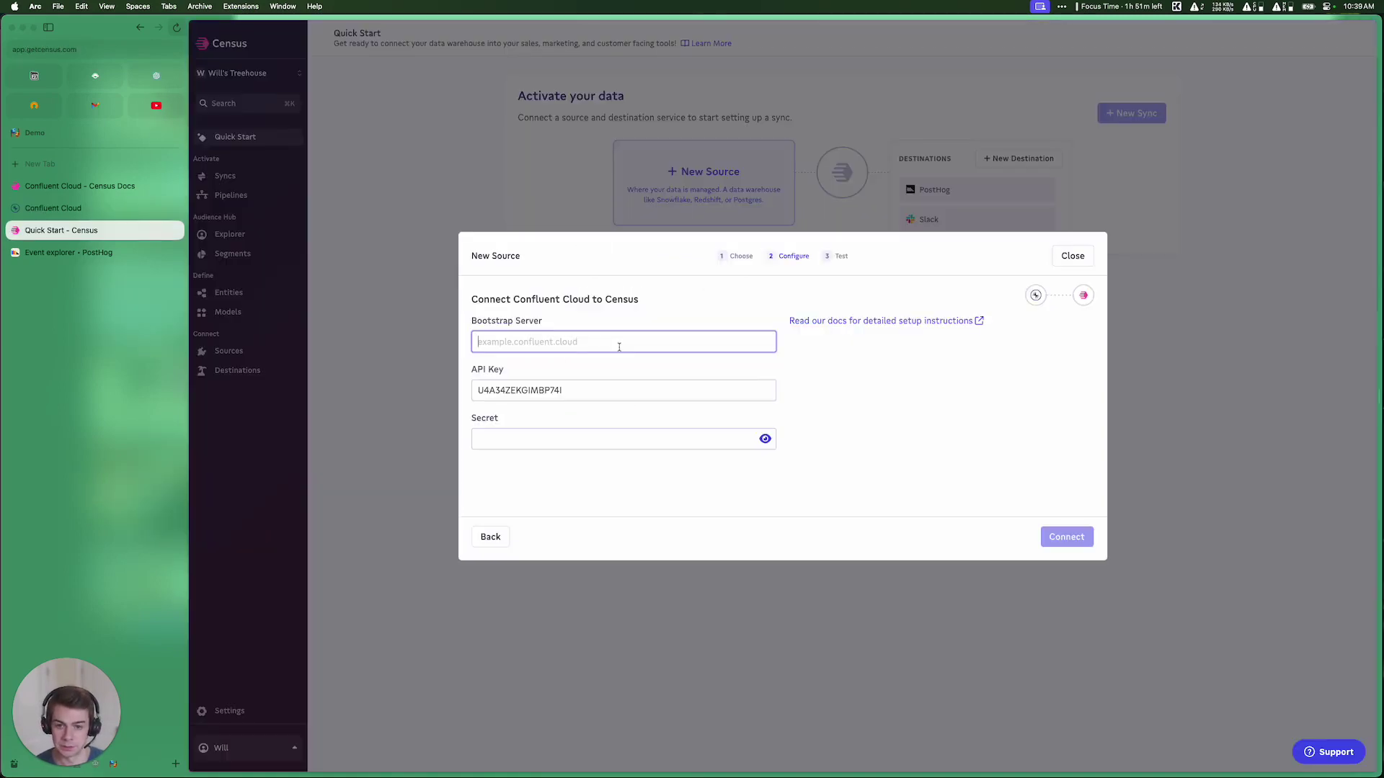
Copy the bootstrap server address pkc-4r087.us-west2.gcp.confluent.cloud:9092 from the Confluent cluster settings into the Census source's Bootstrap Server field.
key(ctrl+Tab)
click(260, 167)
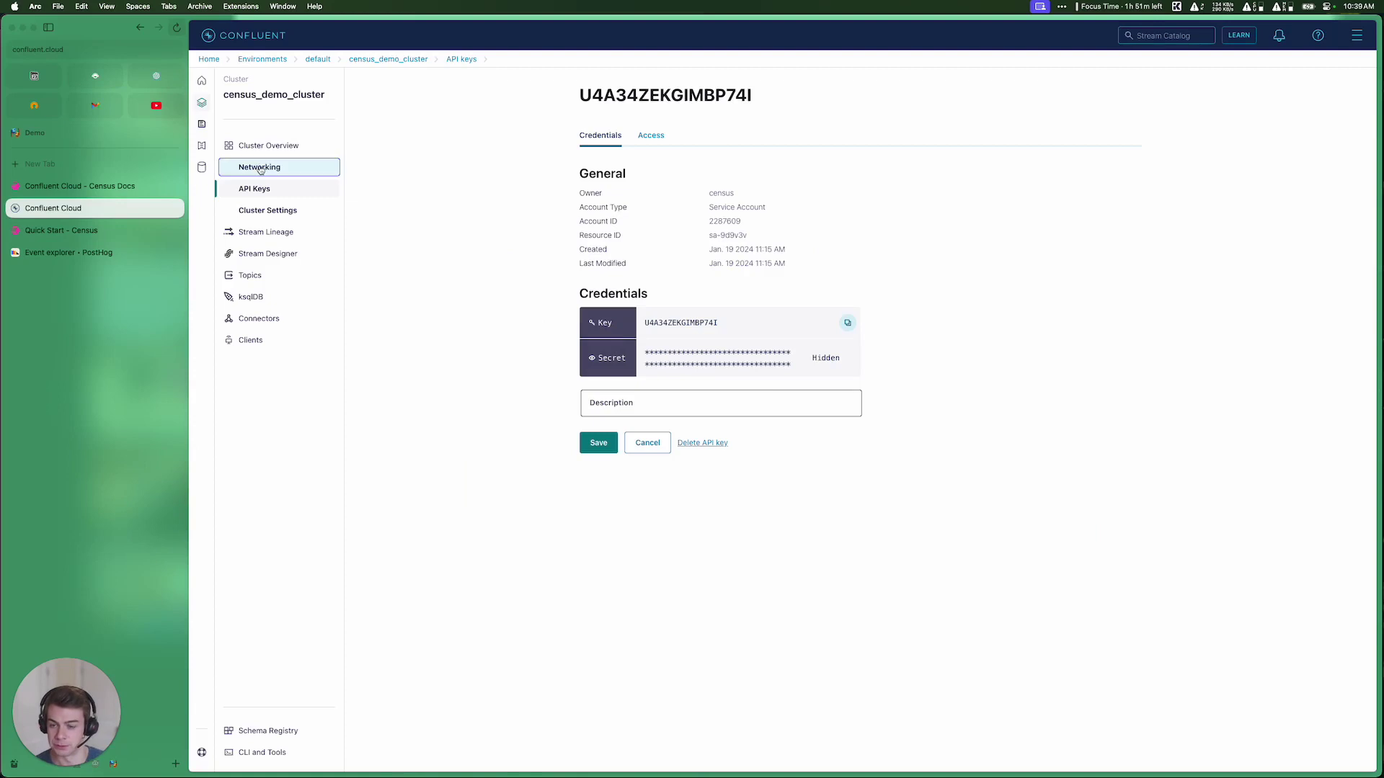
click(244, 148)
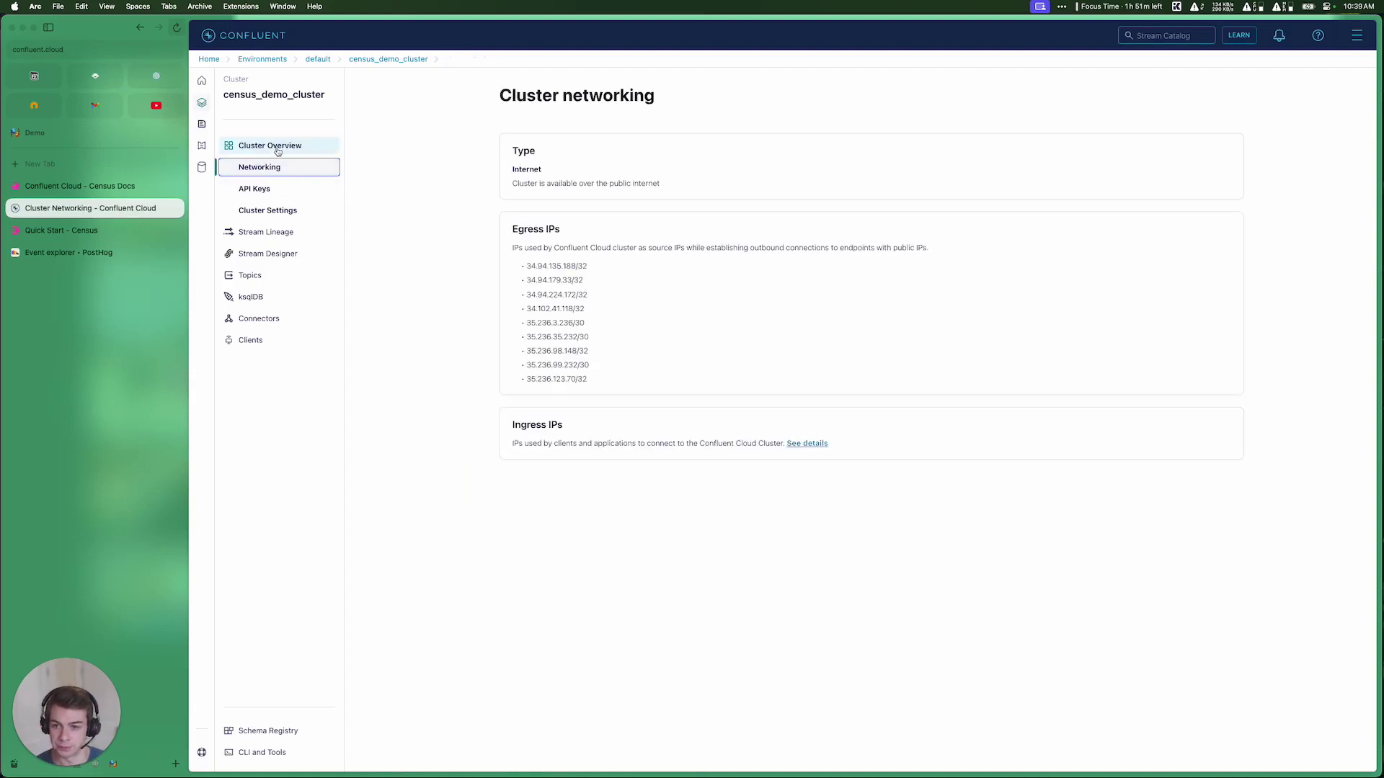
click(288, 212)
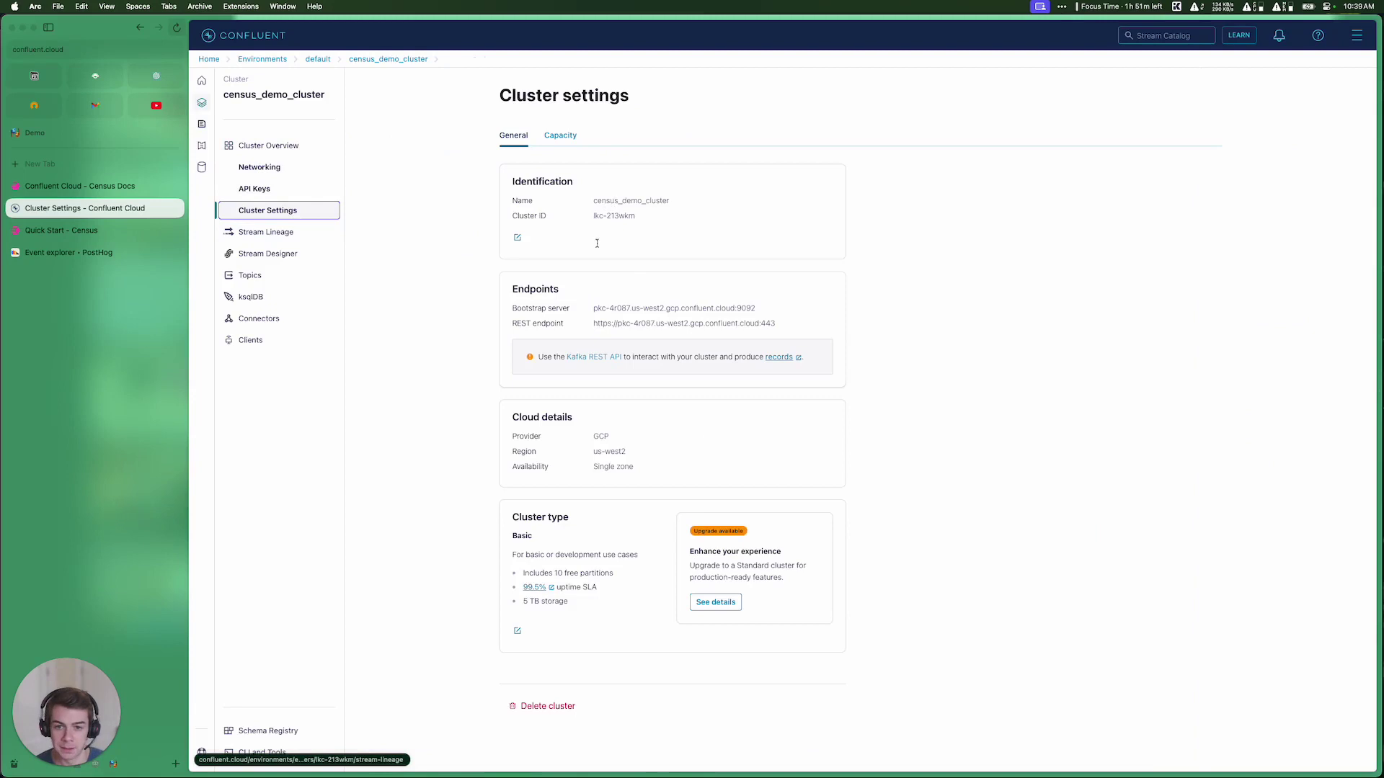
click(761, 309)
key(ctrl+Tab)
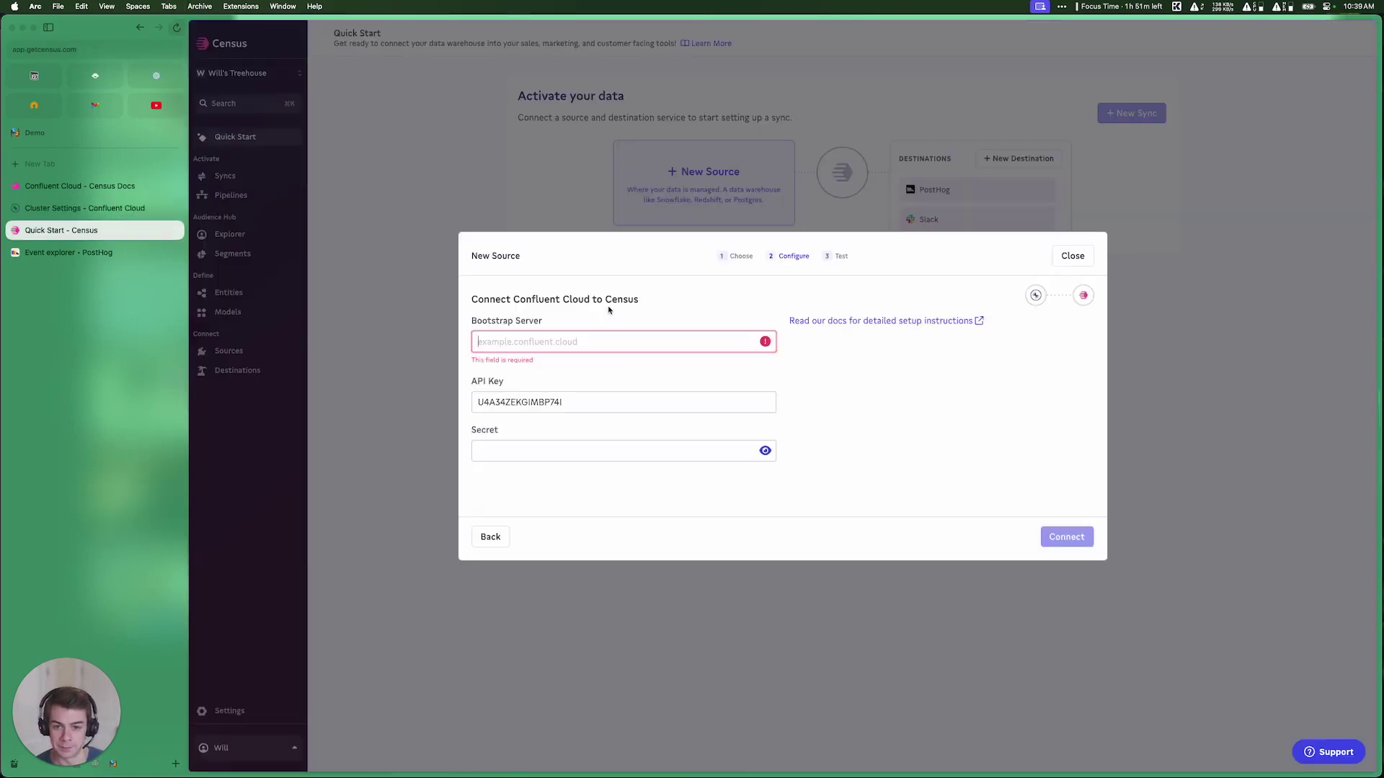
key(super+v)
key(Tab)
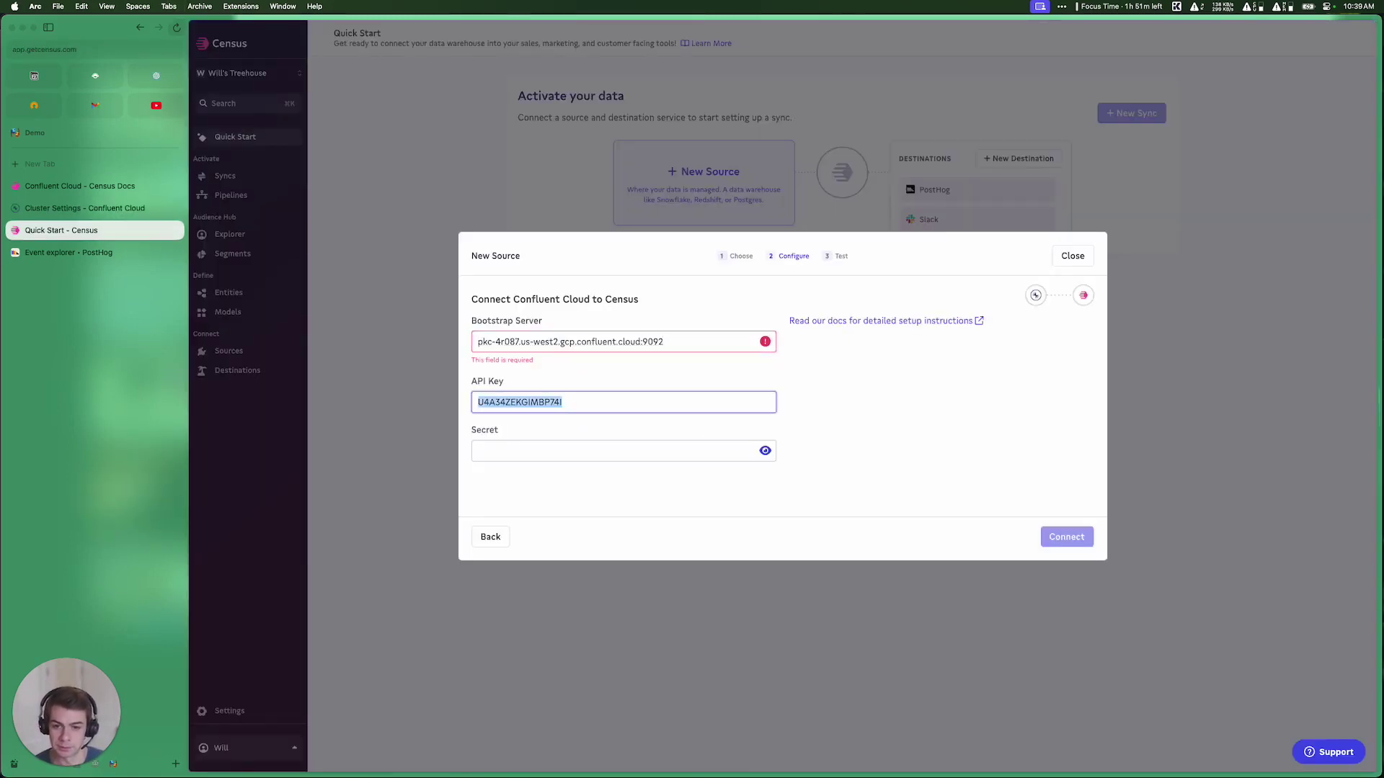
Enter the API secret, connect the Confluent Cloud source and finish its setup after the connection test.
key(Tab)
text(a)
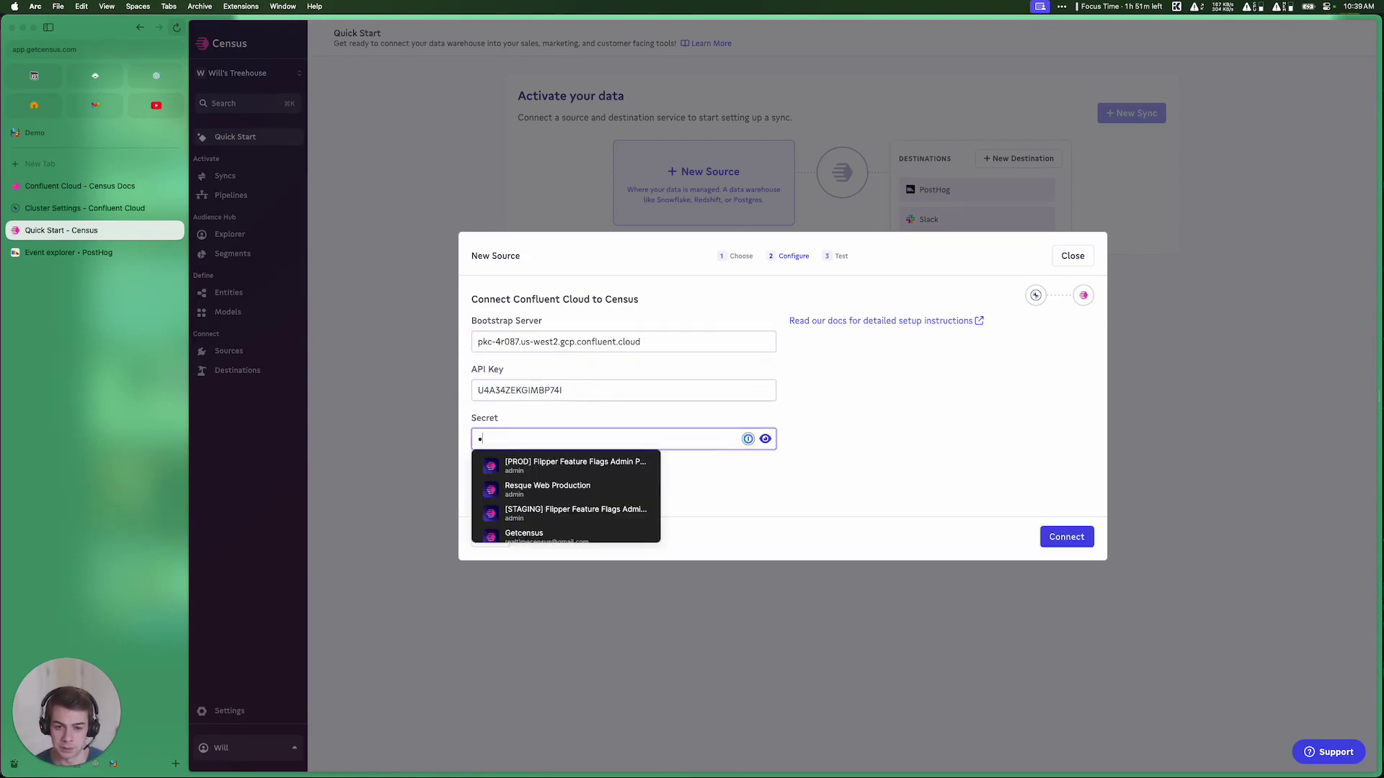
key(BackSpace)
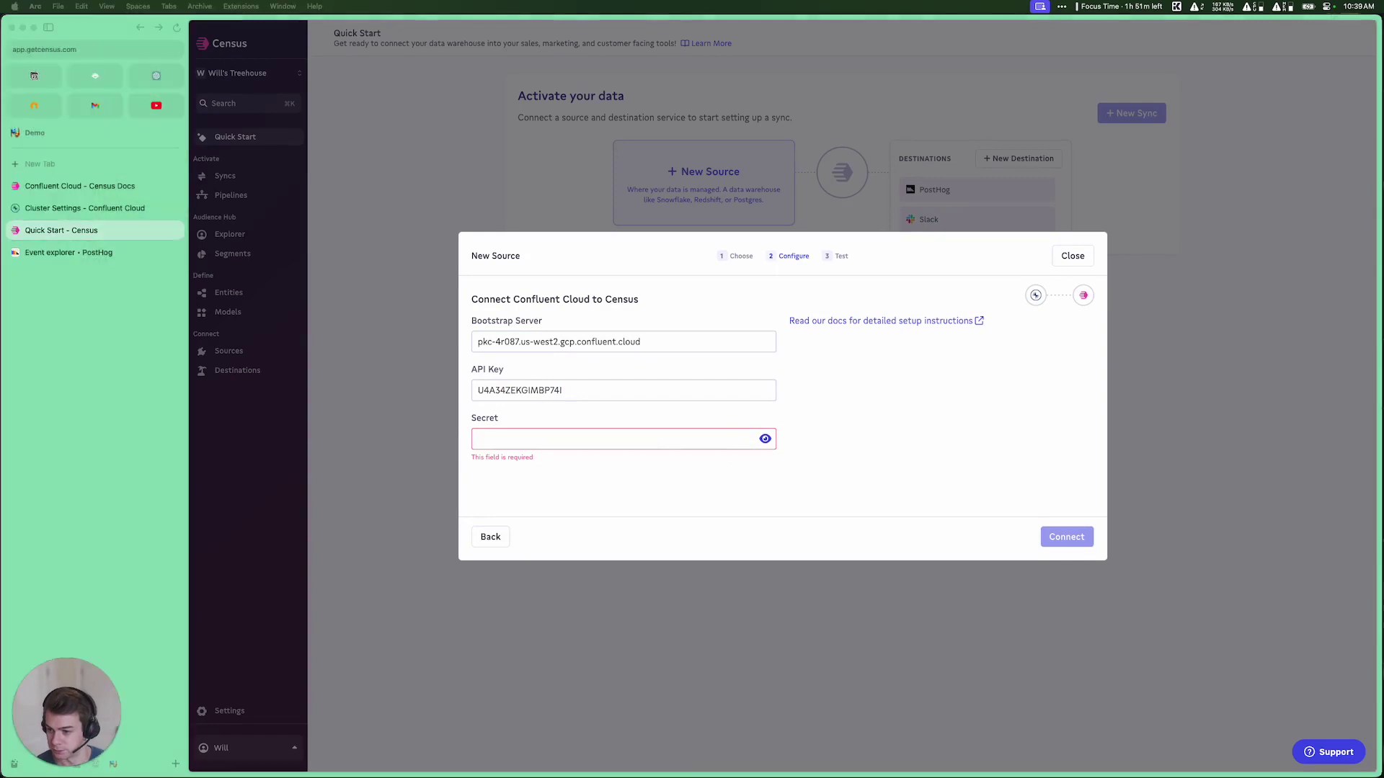
click(627, 448)
key(super+v)
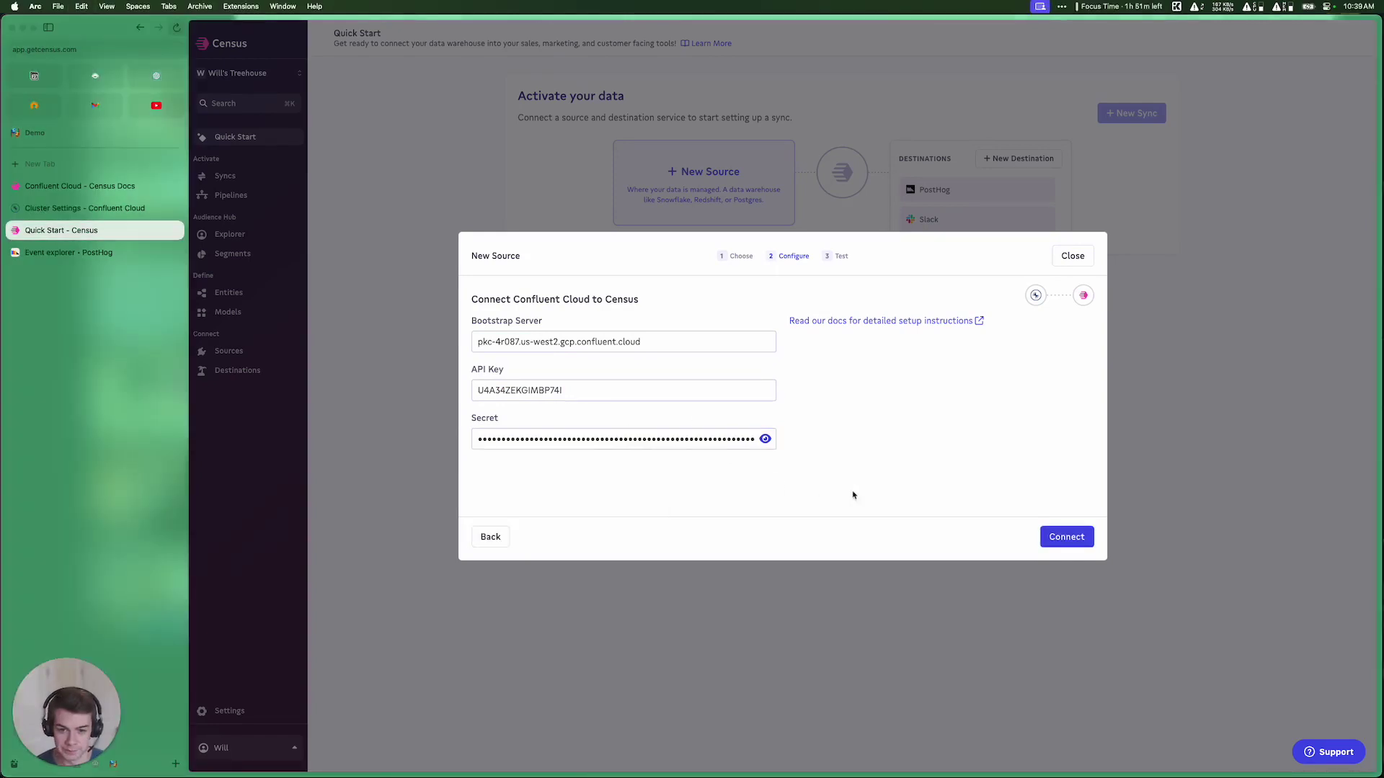
click(1079, 539)
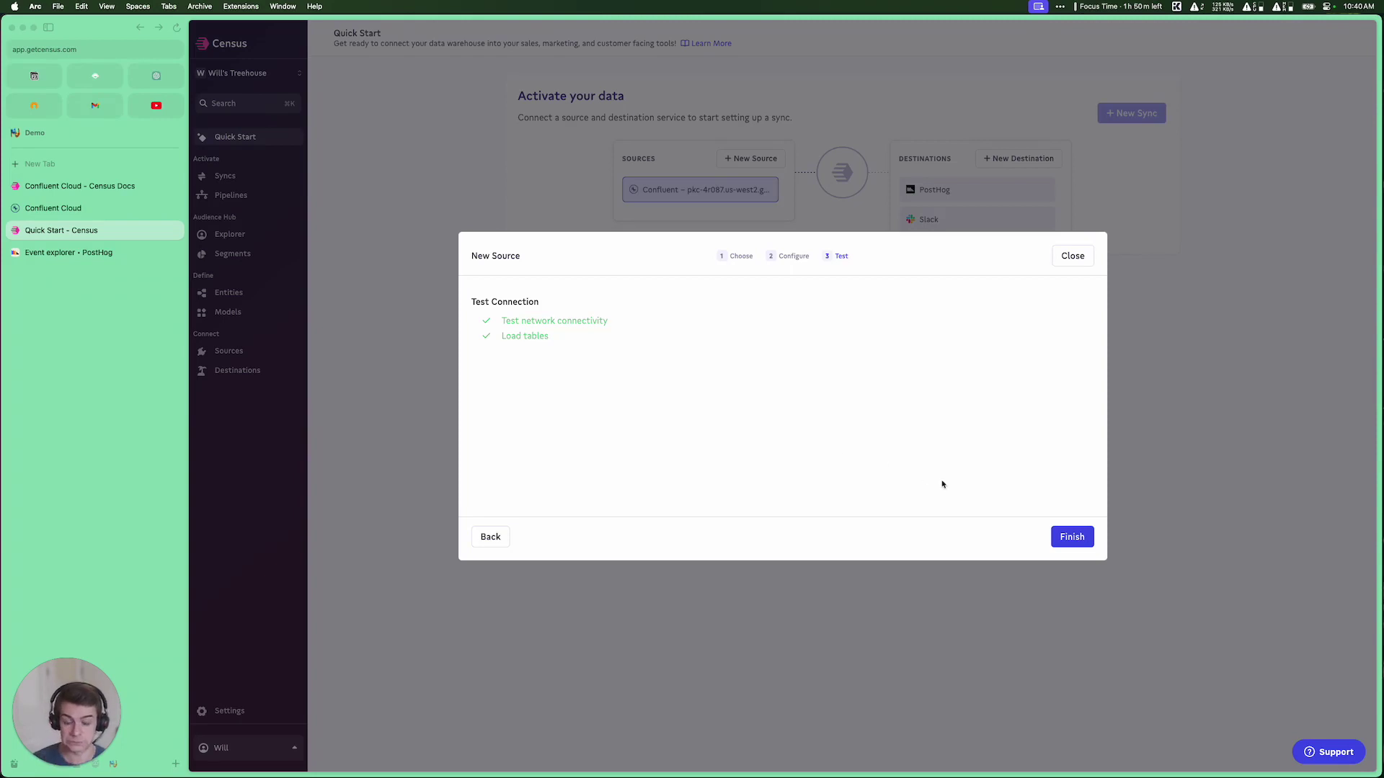
click(1073, 539)
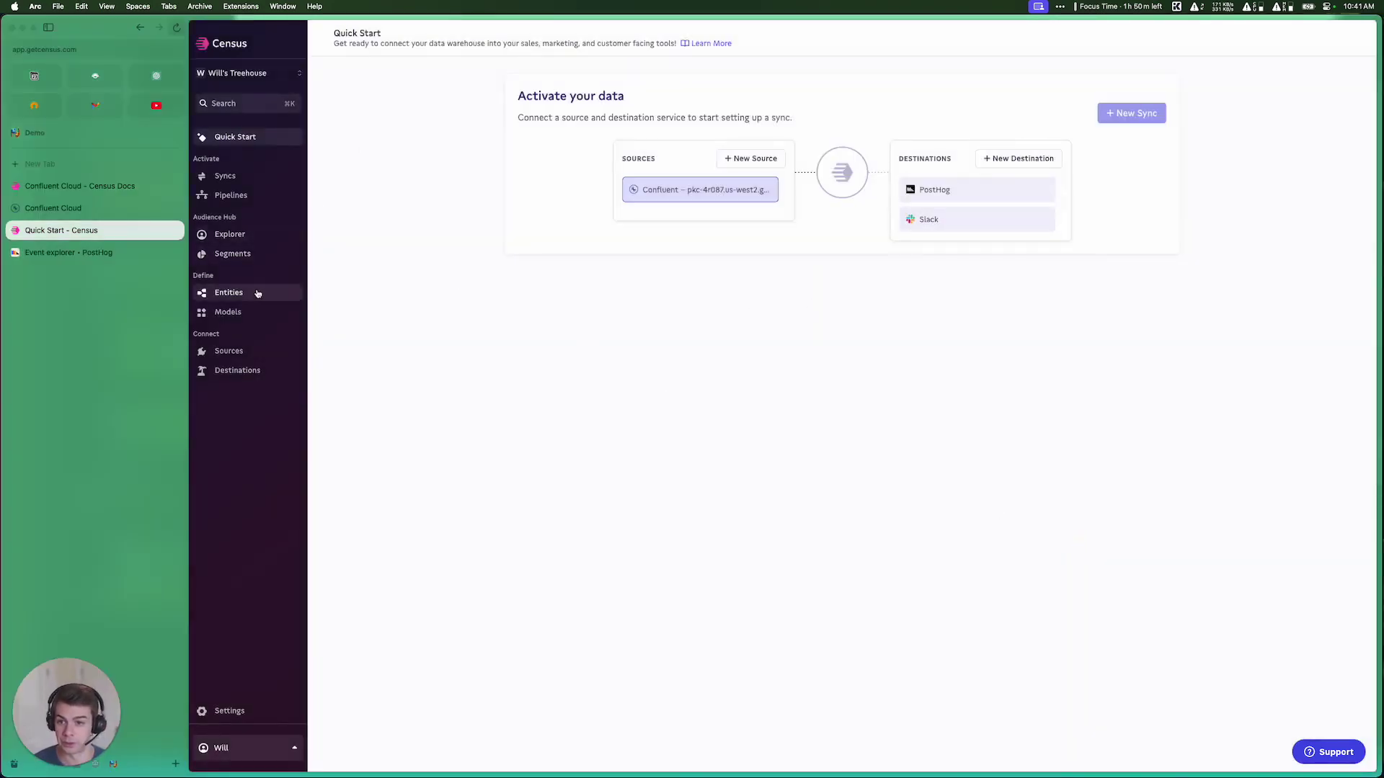
Open the census_events topic among the Census models and start importing a sample message in JSON format.
click(235, 316)
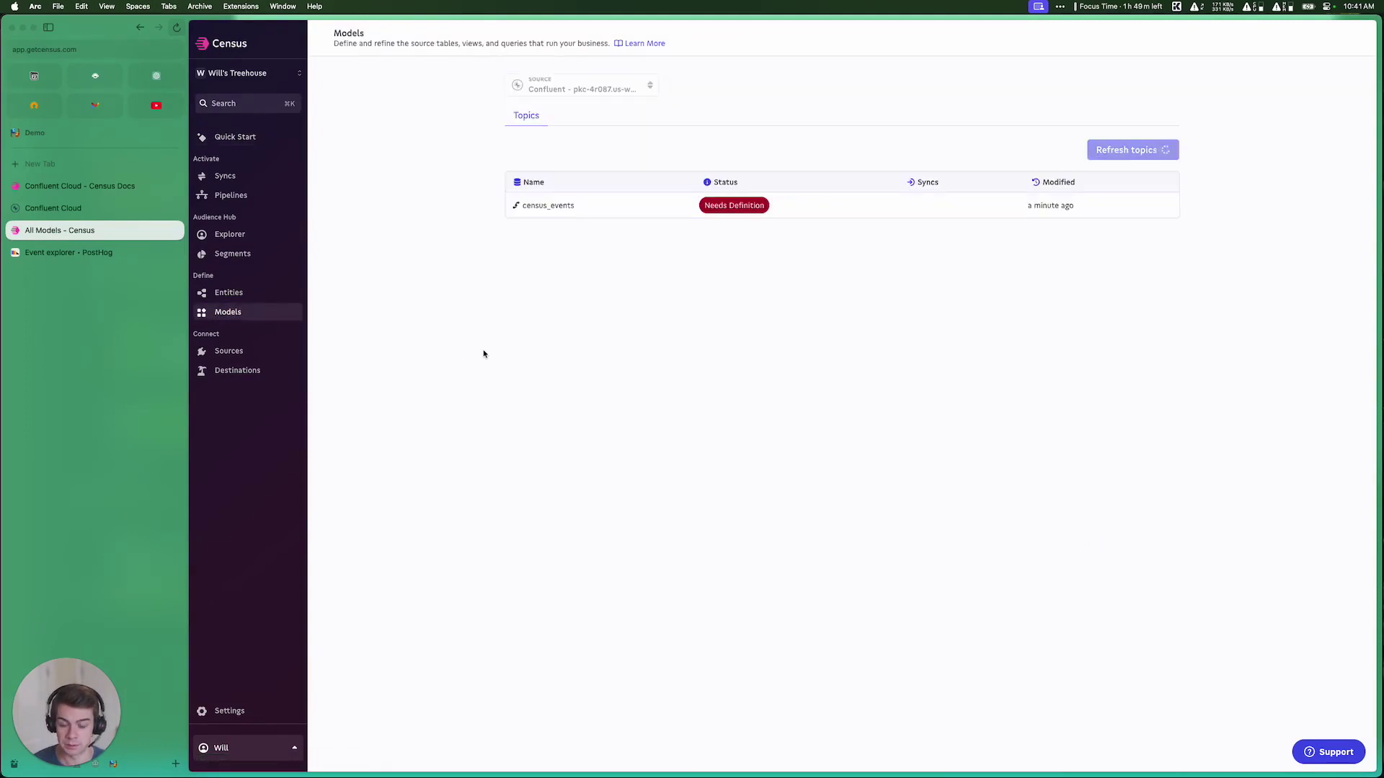
click(614, 206)
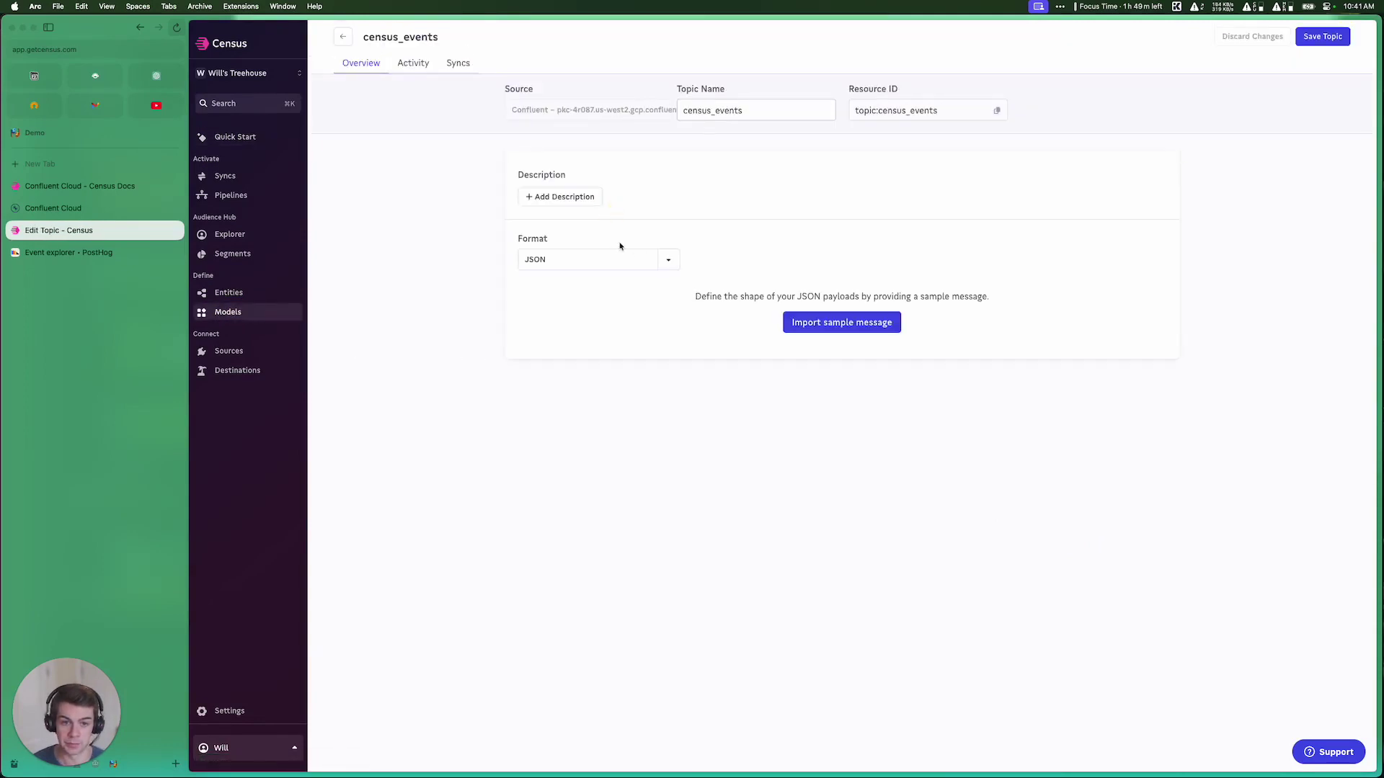
click(791, 321)
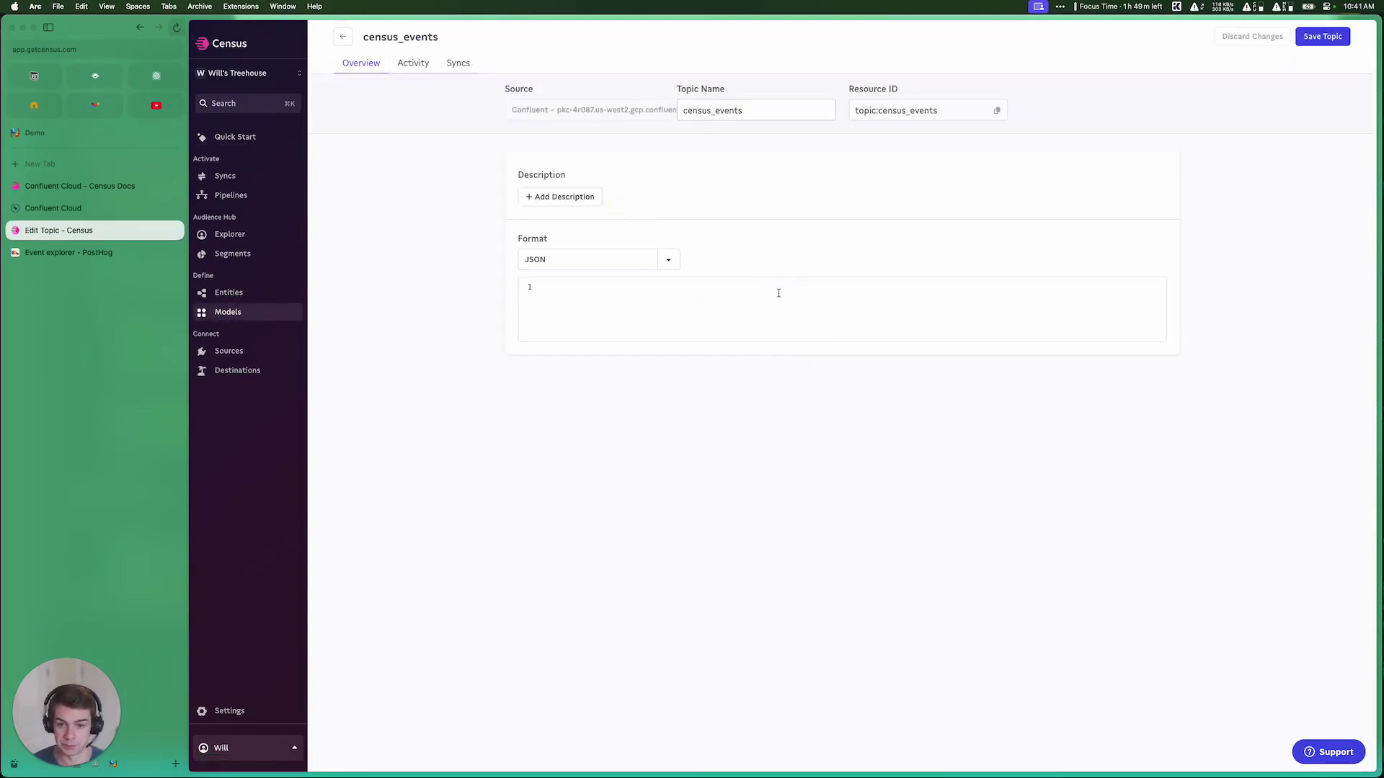
In Confluent Cloud, open the census_events topic's messages, show the newest message's details and select its value.
click(53, 211)
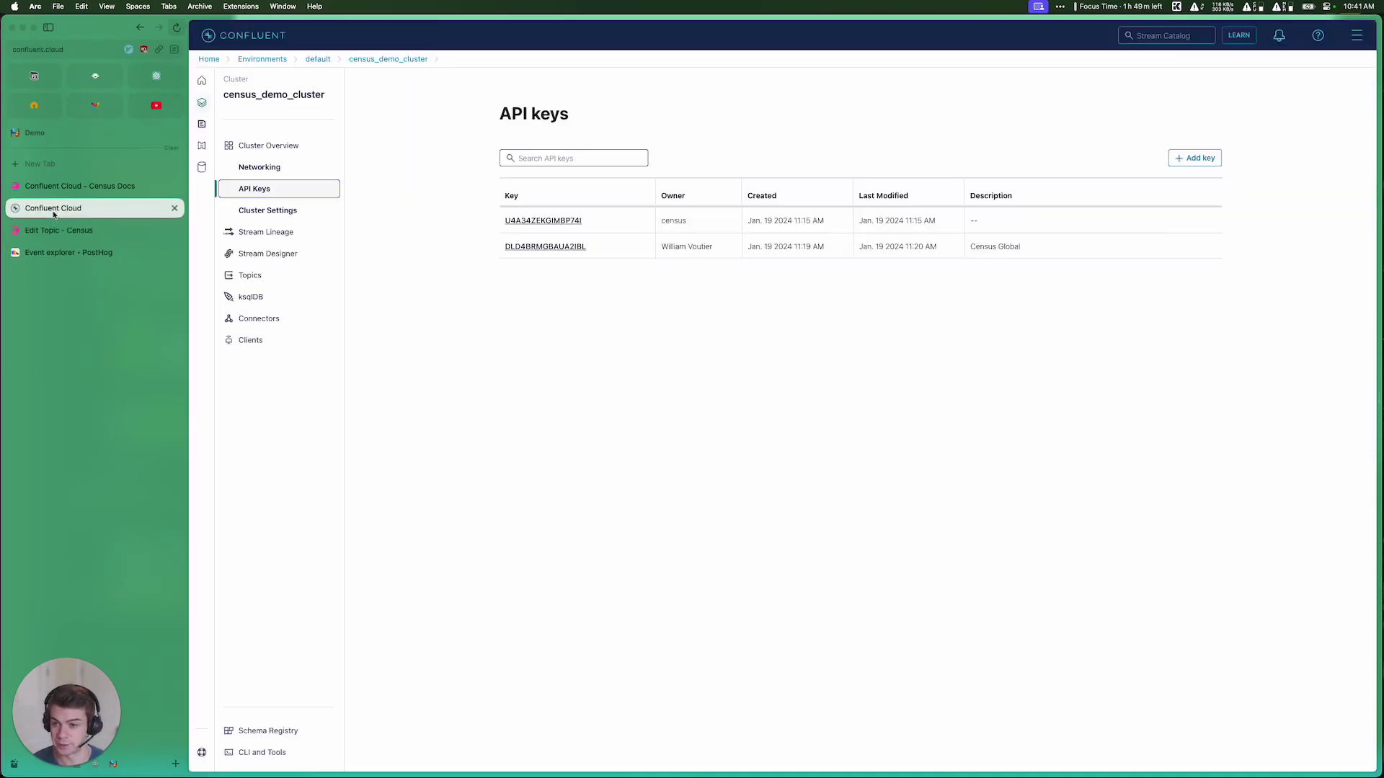
click(280, 279)
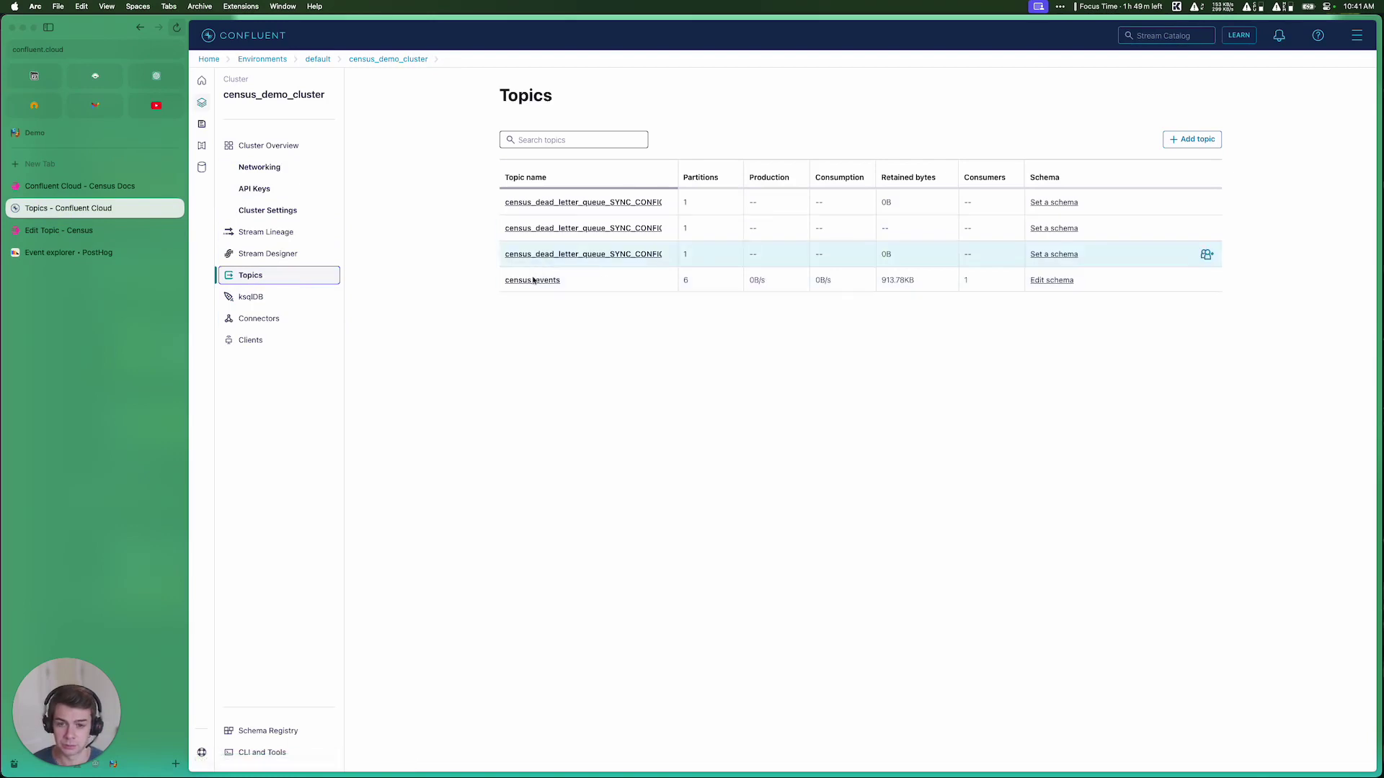
click(537, 282)
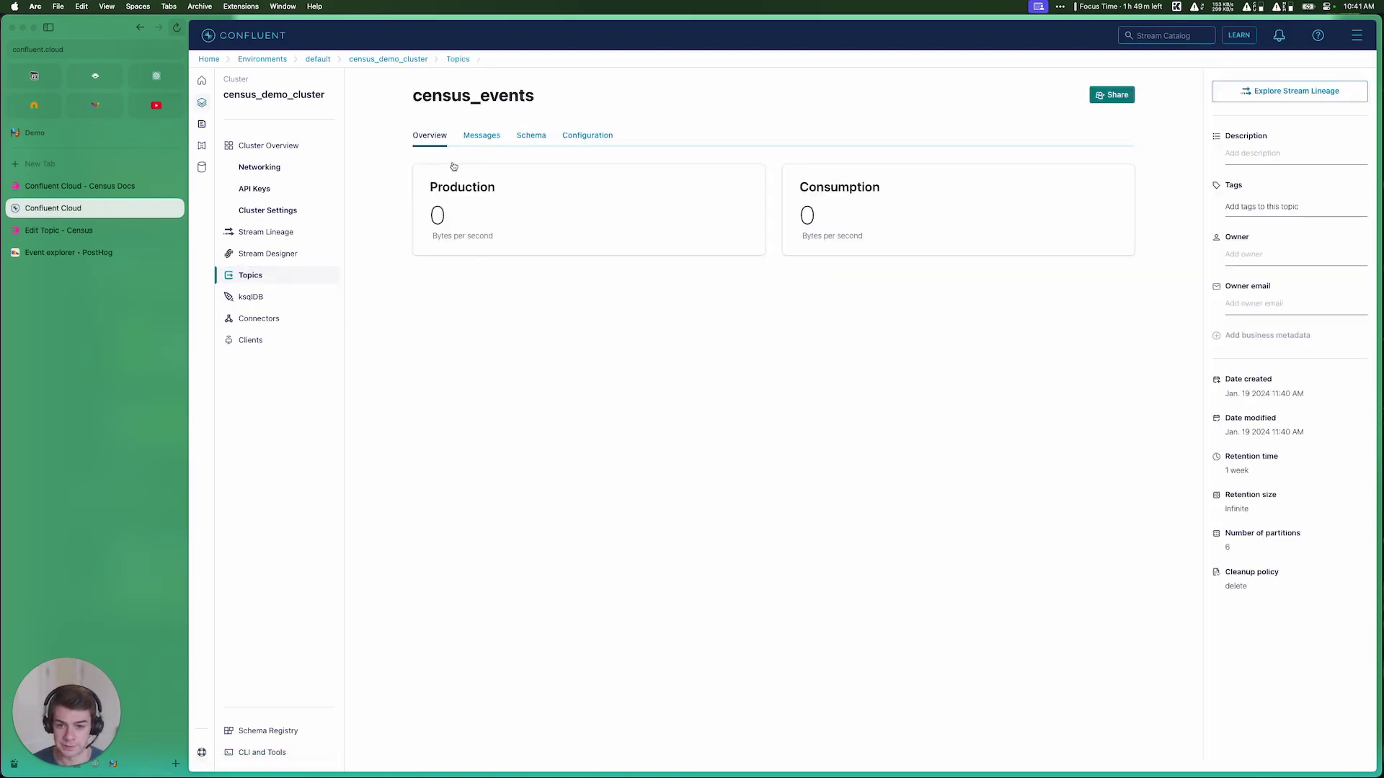
click(481, 136)
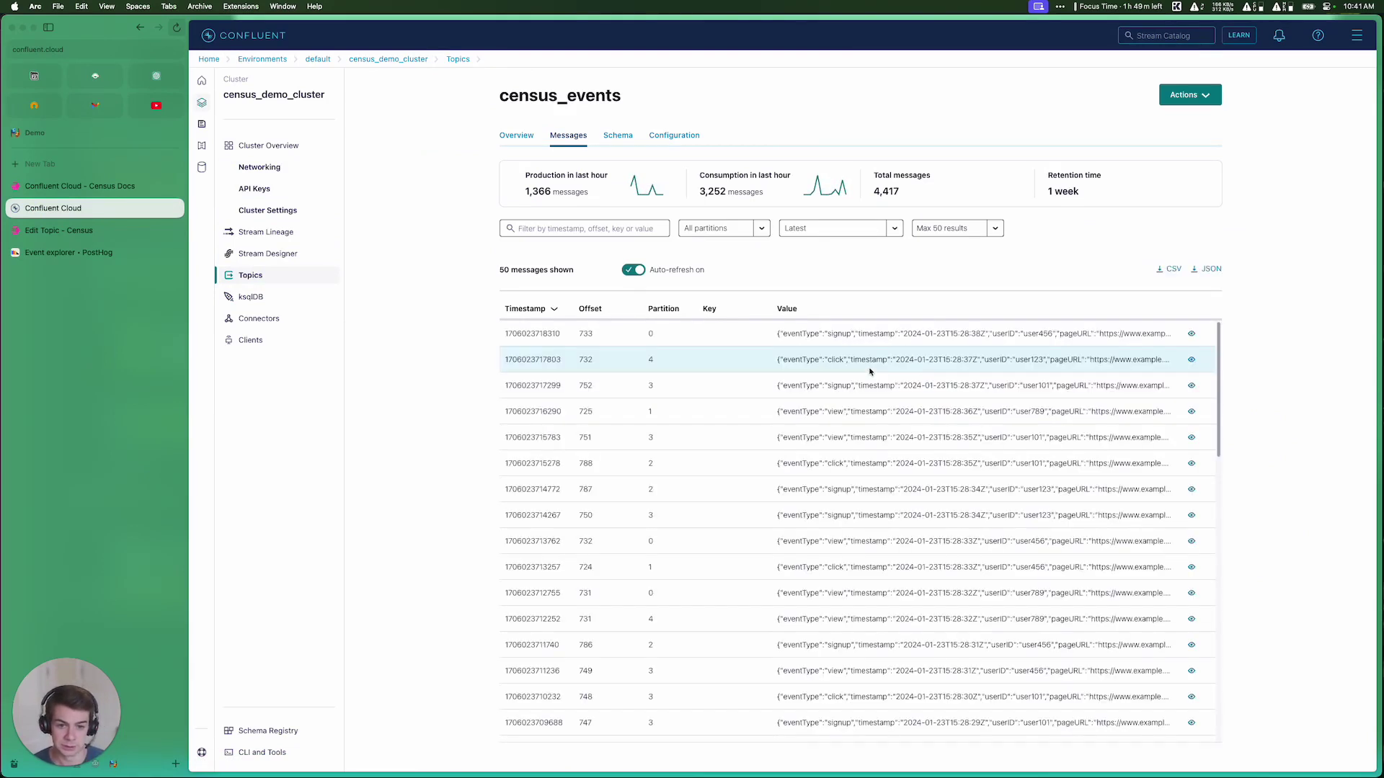
click(802, 334)
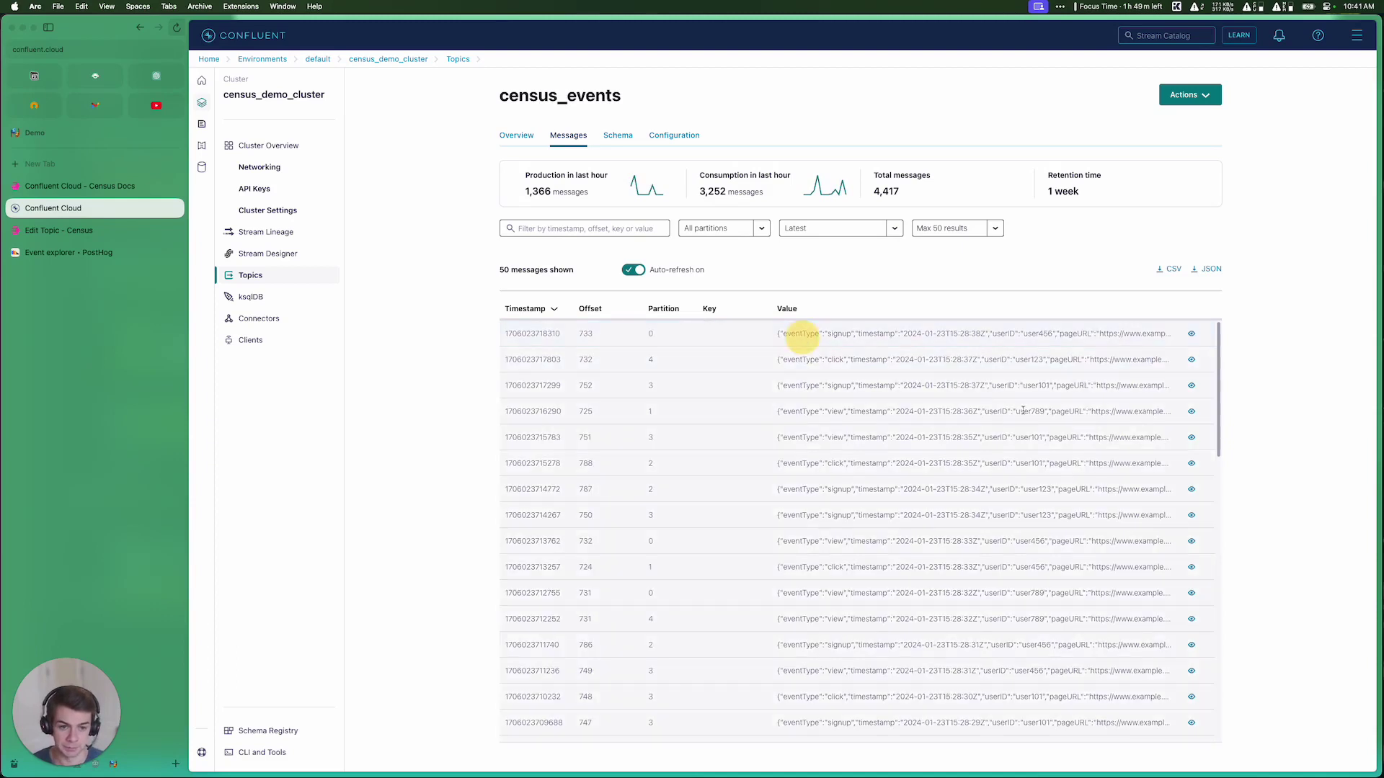
key(super+a)
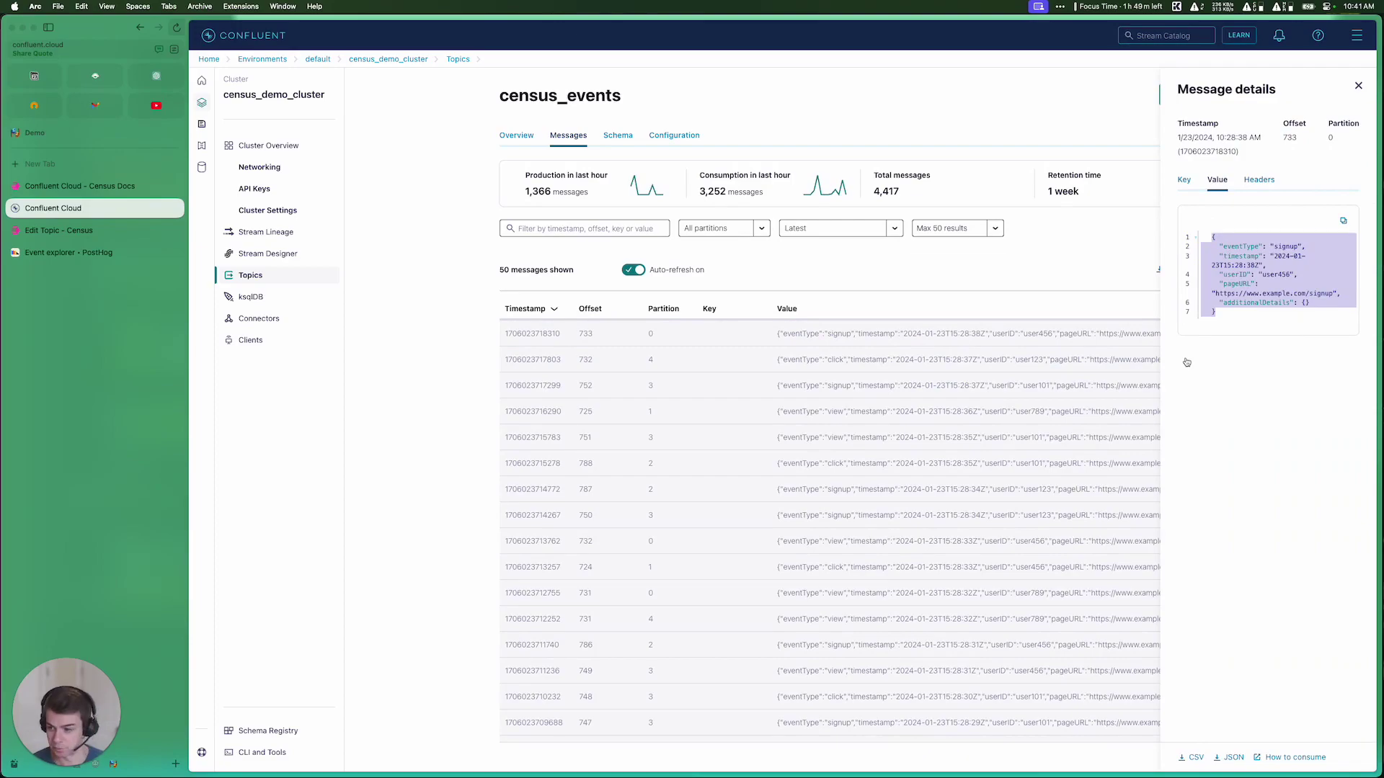
Switch to the iTerm2 terminal, recall the command python3.10 kafka_producer.py without running it, and return to the browser.
key(super+Tab)
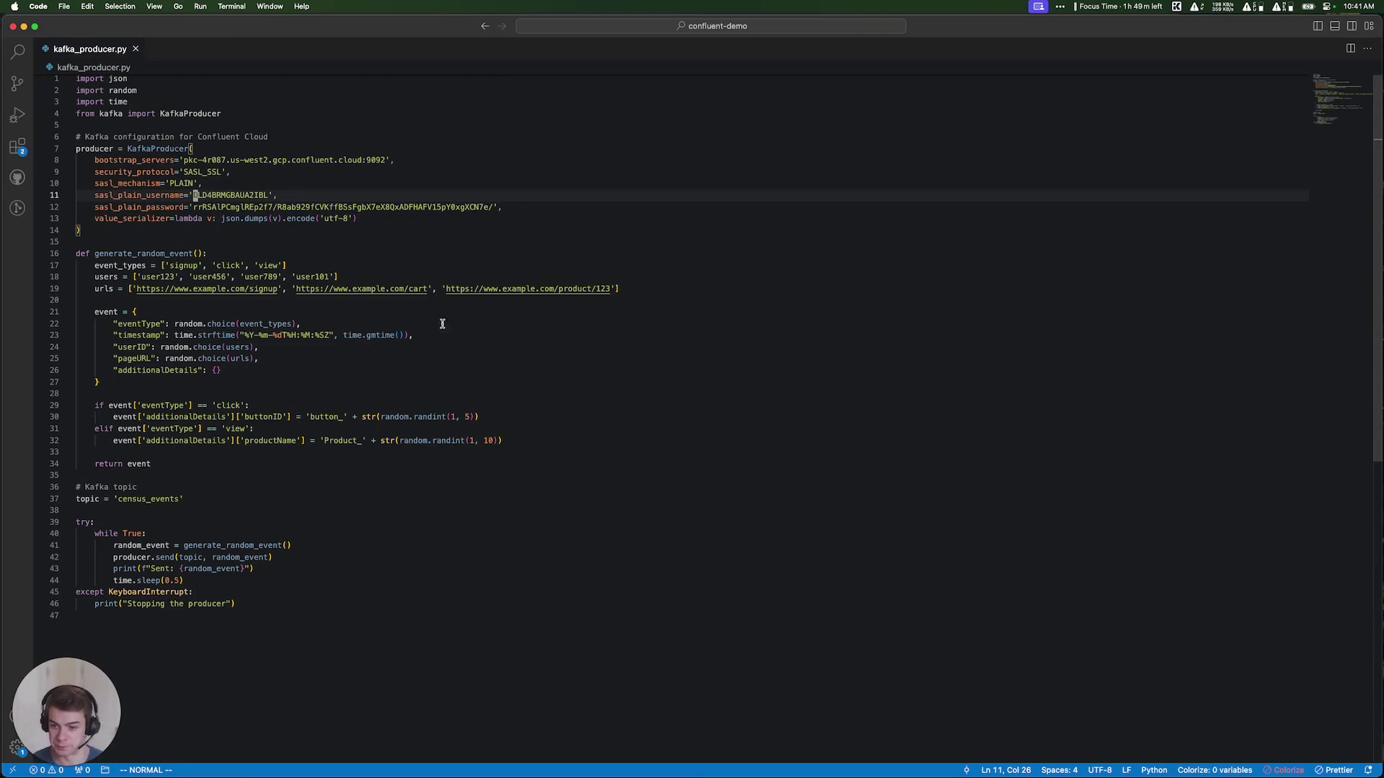
key(super+Tab)
key(super+Tab)
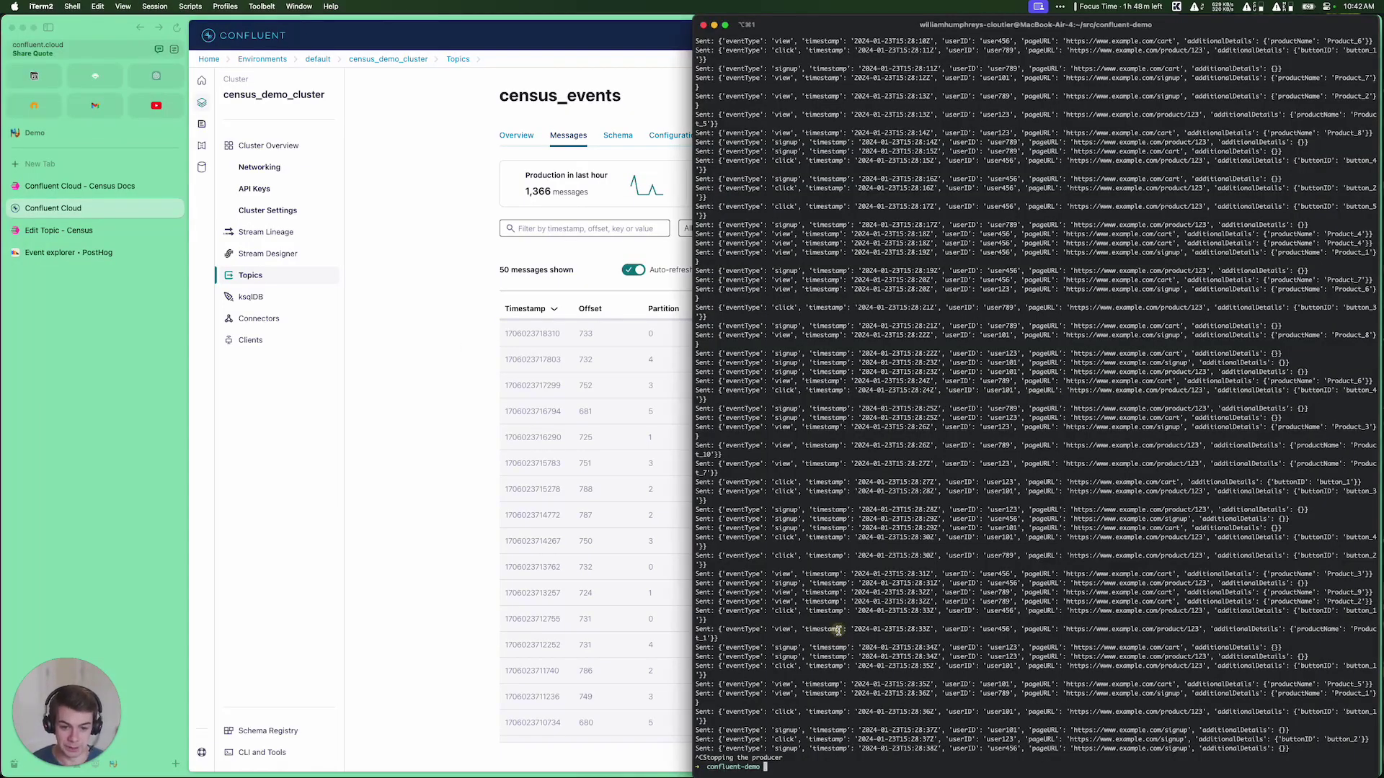
key(Up)
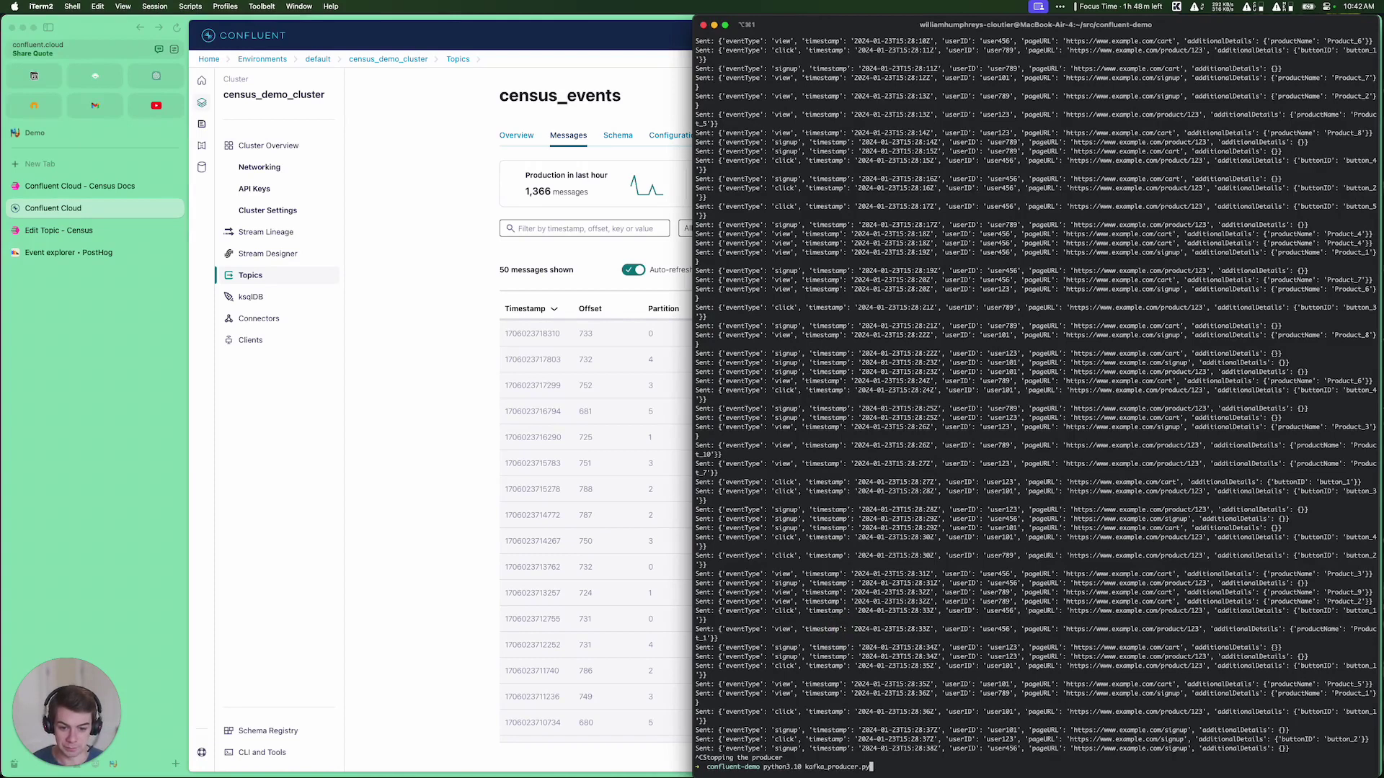
key(super+Tab)
Copy the open message's full JSON value, paste it as the Census topic's sample message and save the topic.
click(401, 536)
click(1228, 314)
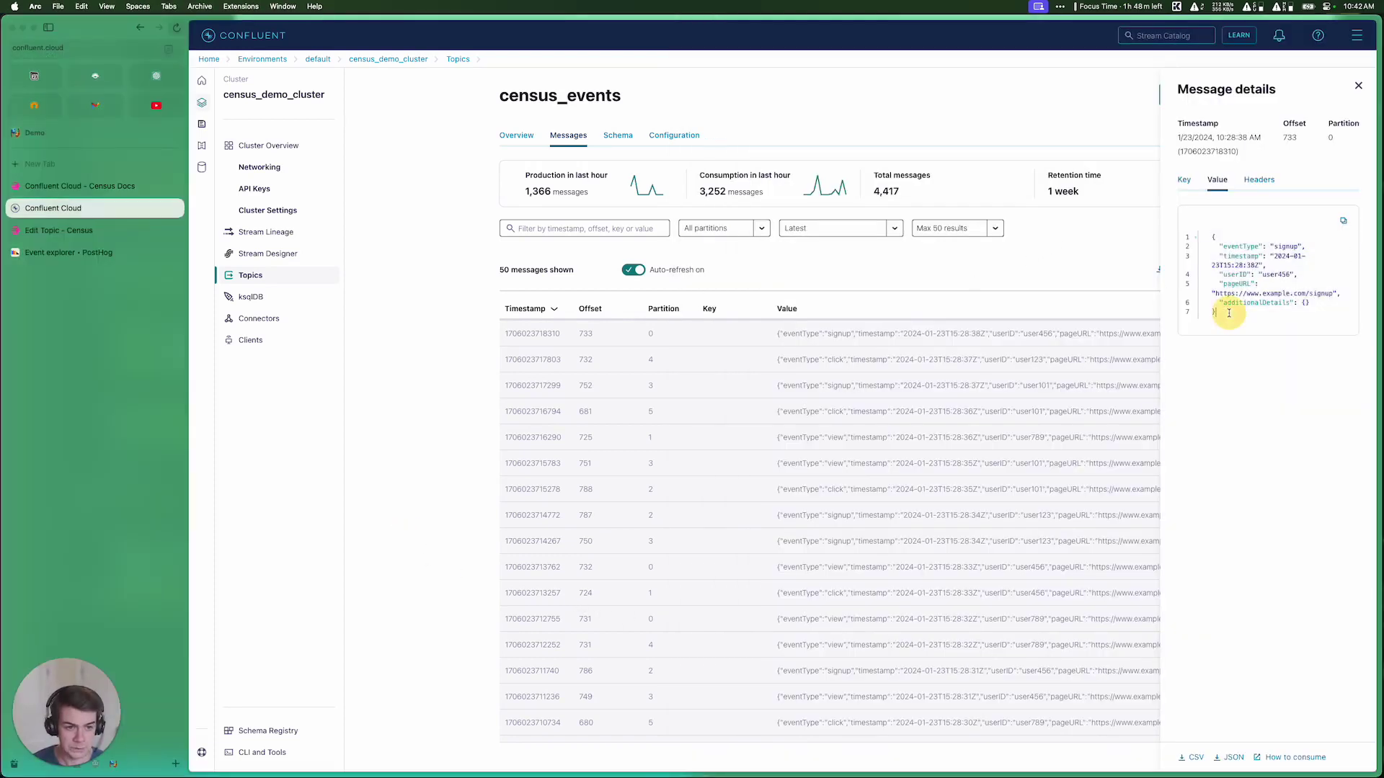
drag(1229, 314, 1204, 235)
key(super+c)
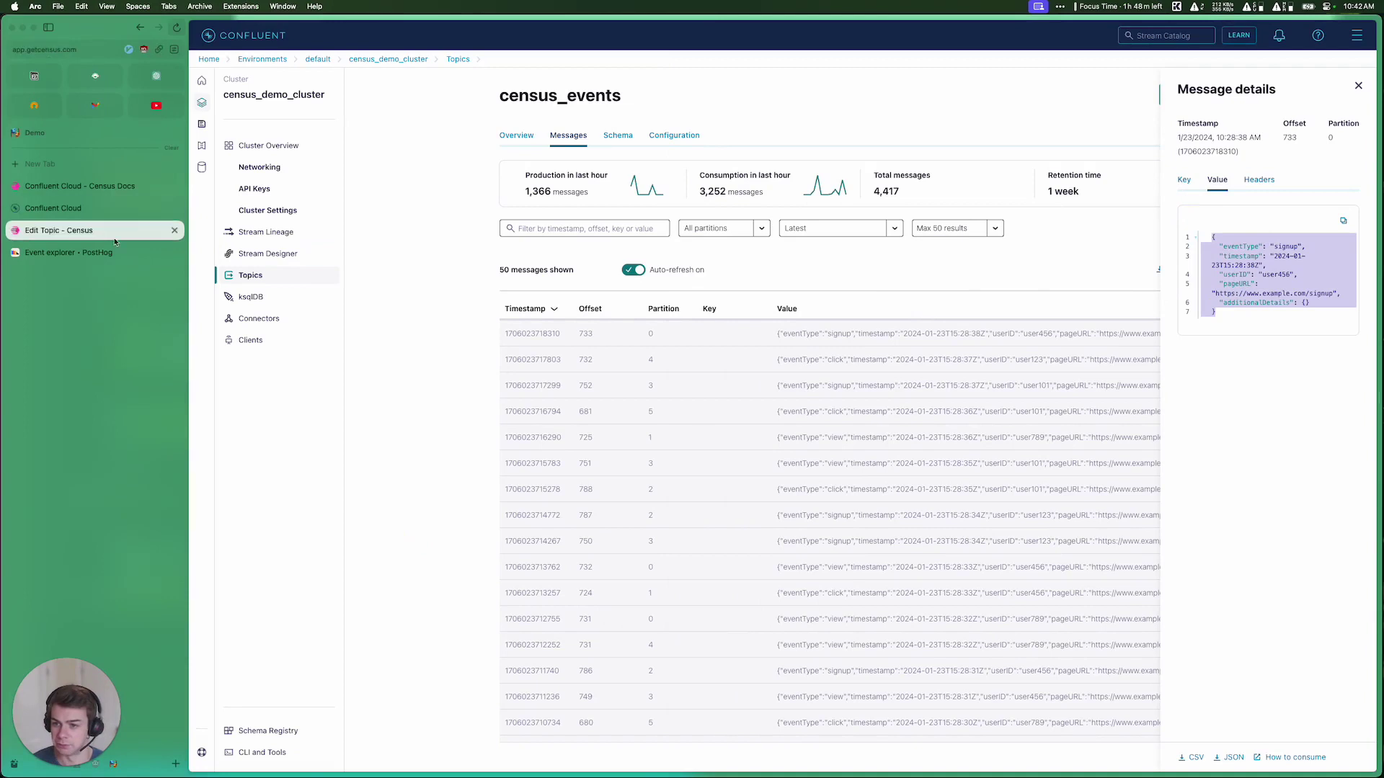
click(105, 229)
key(super+v)
click(1308, 36)
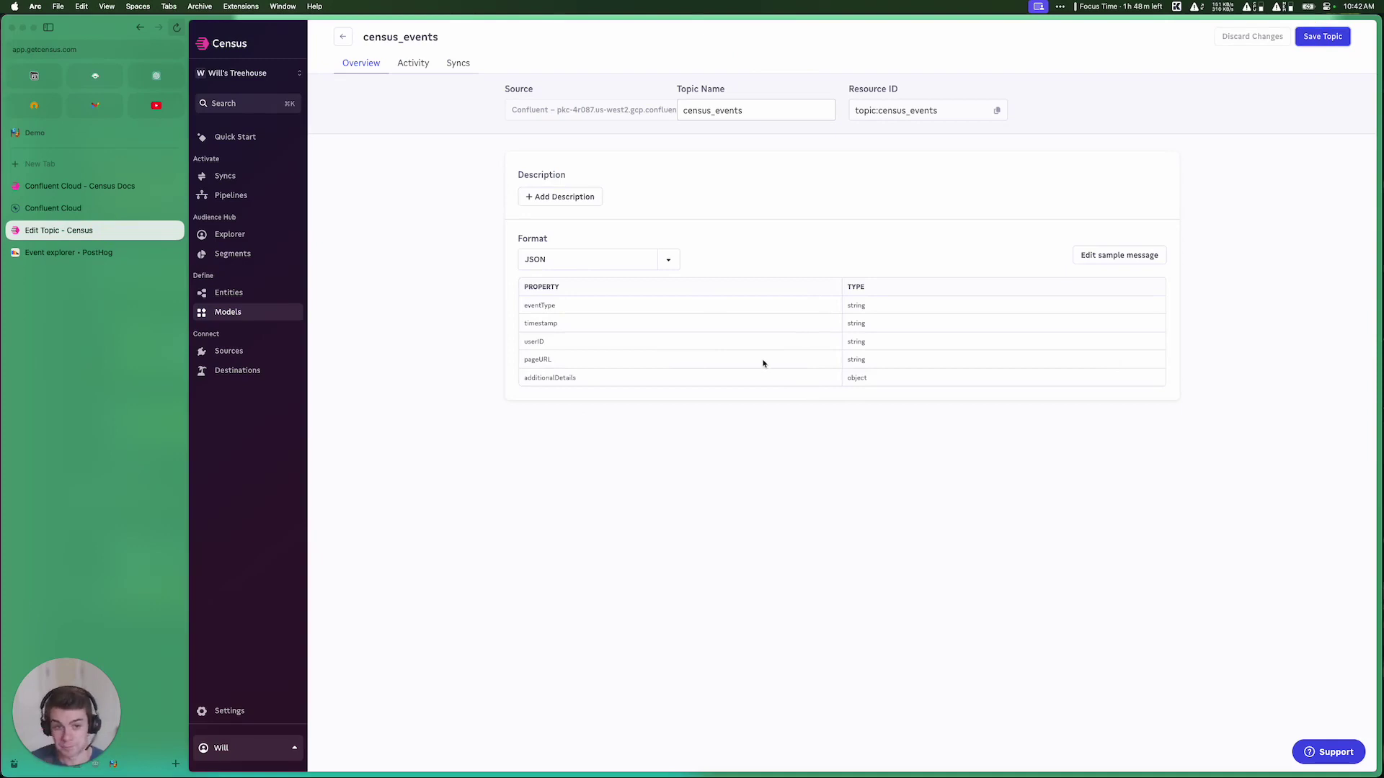
Start a new sync from the Confluent census_events topic to the PostHog Event object.
click(462, 67)
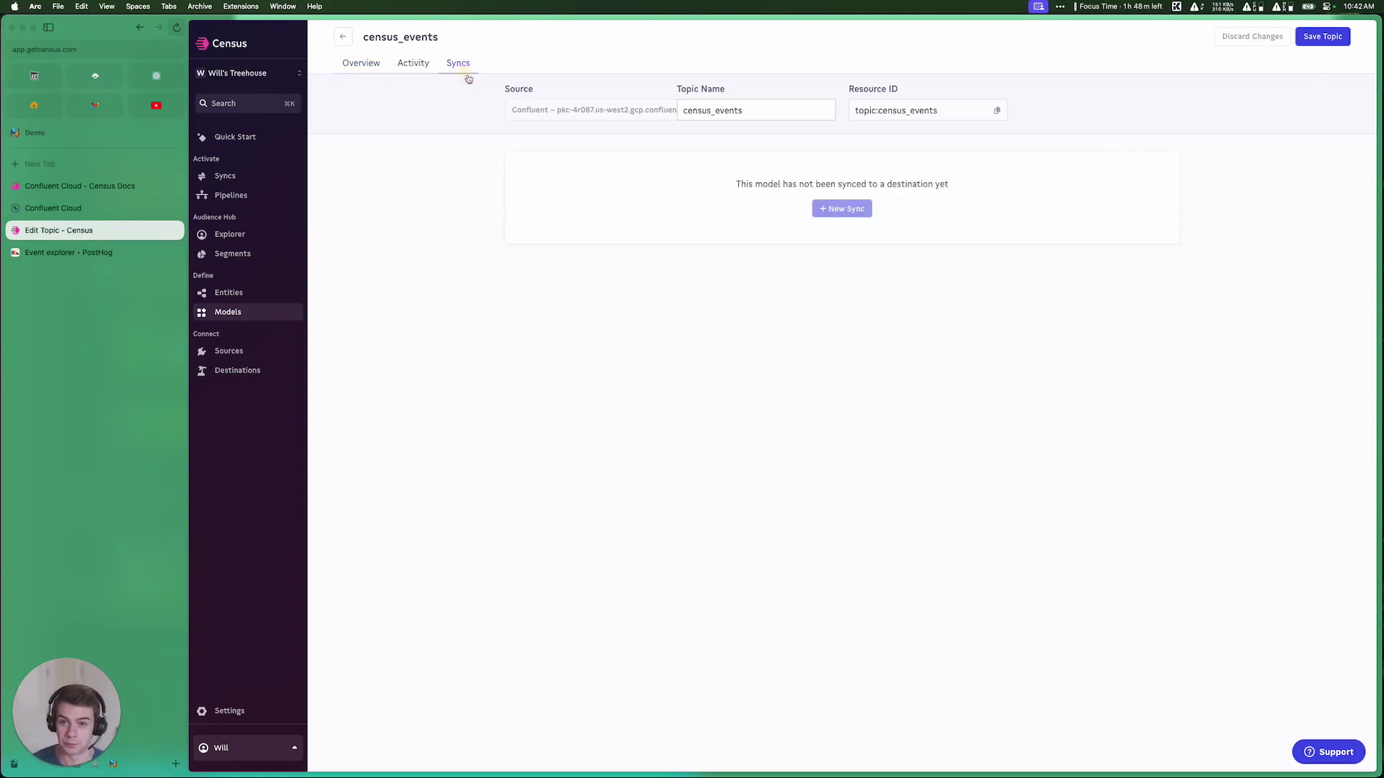
click(232, 147)
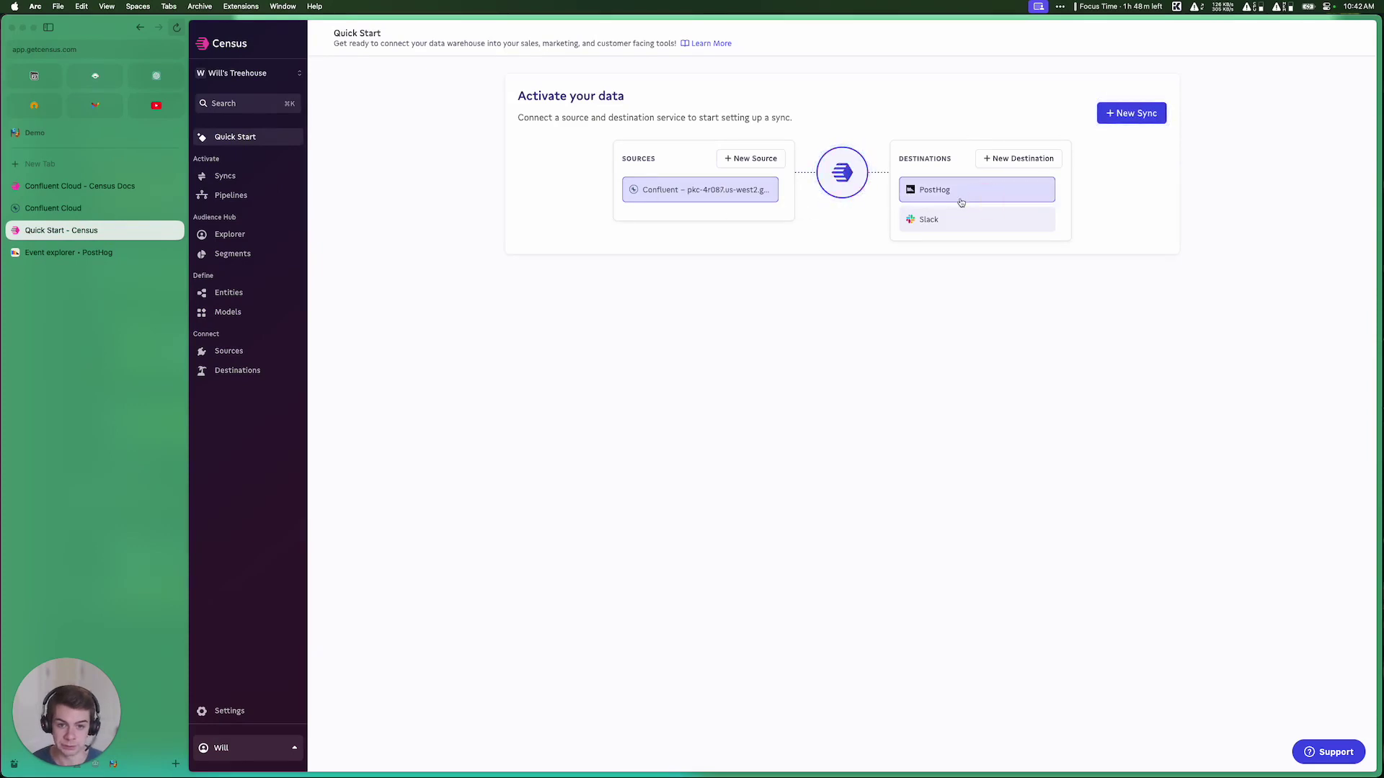
click(1117, 120)
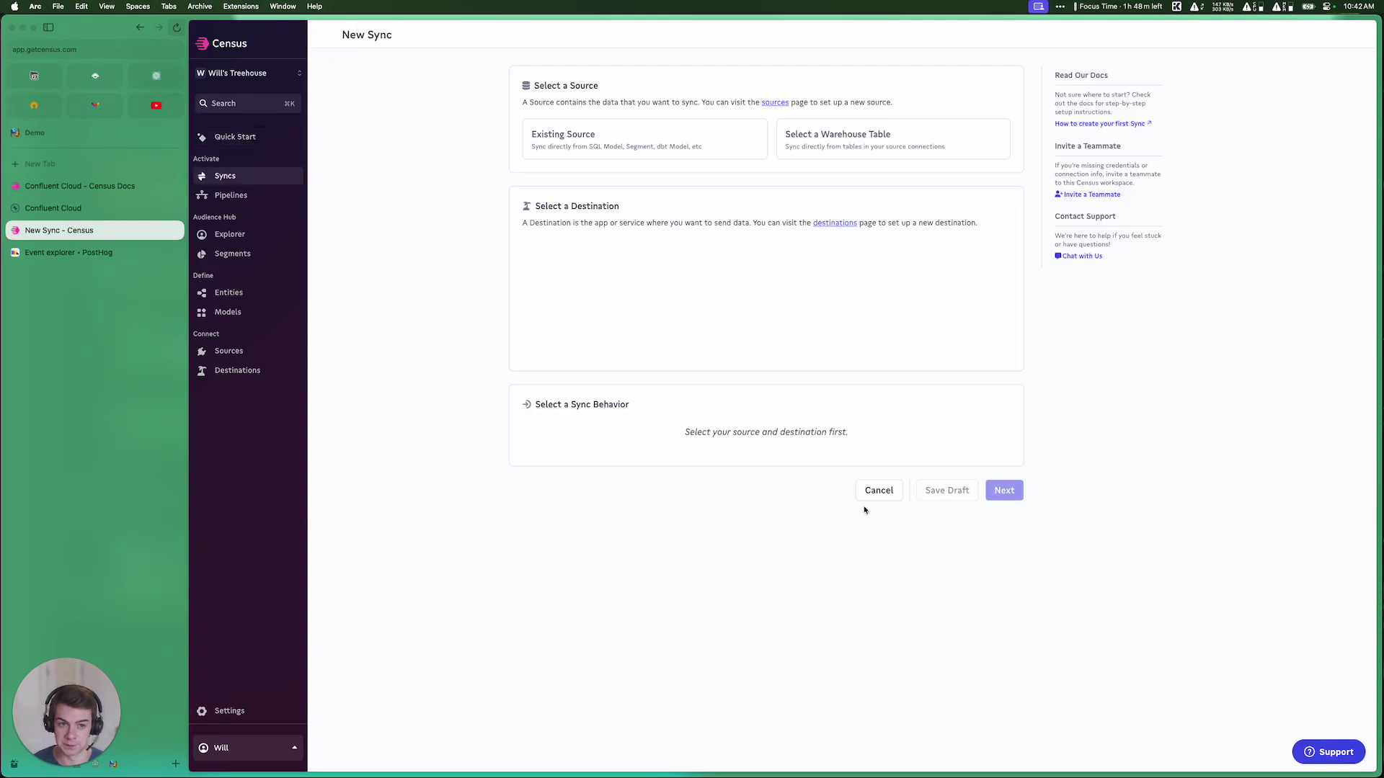
click(609, 230)
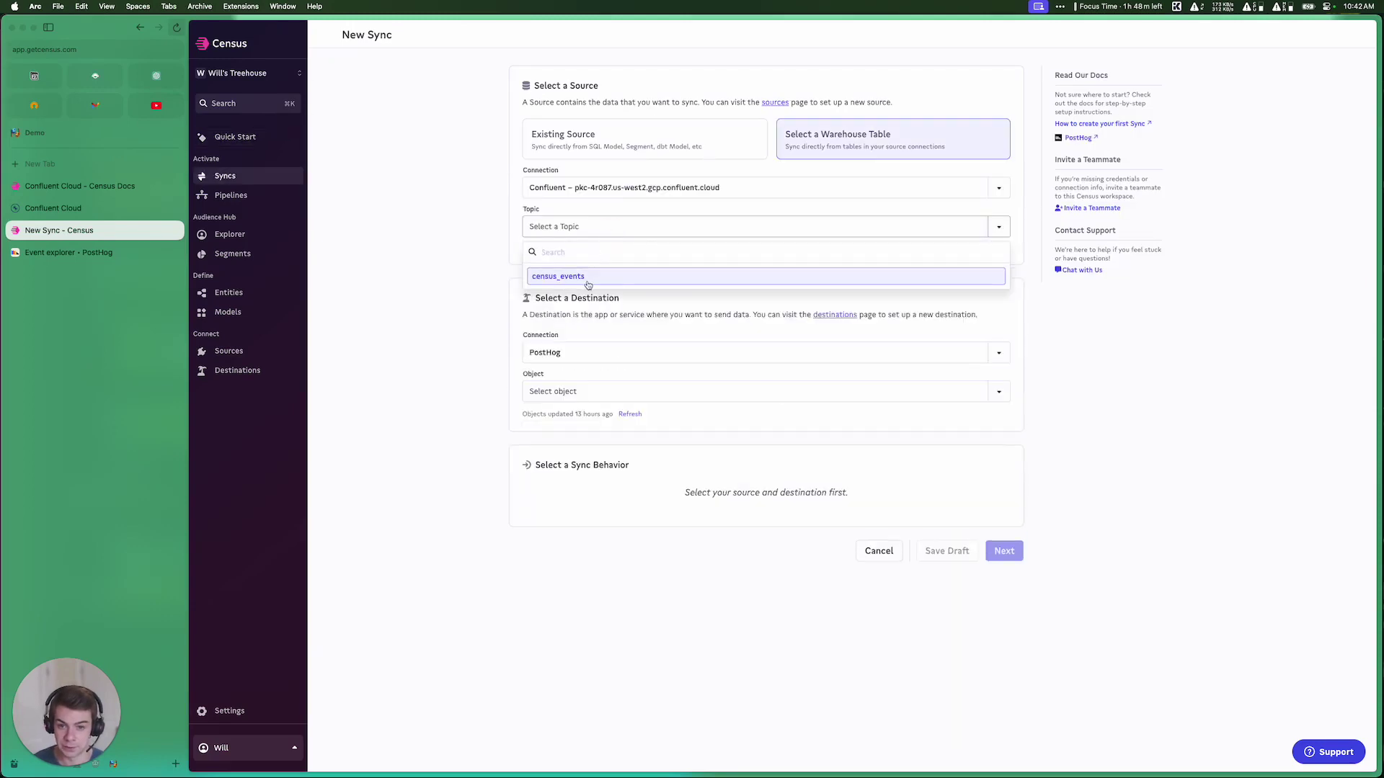
click(587, 280)
click(587, 397)
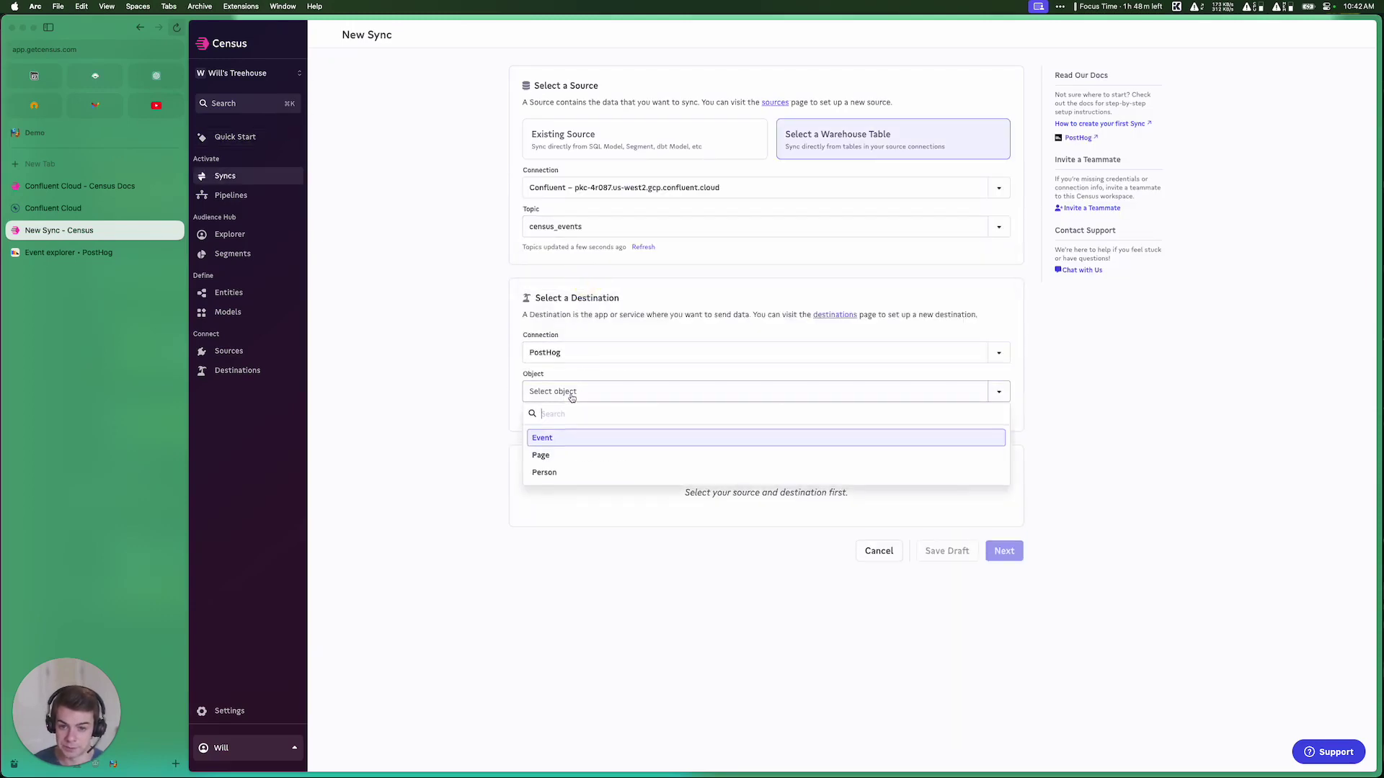
click(564, 448)
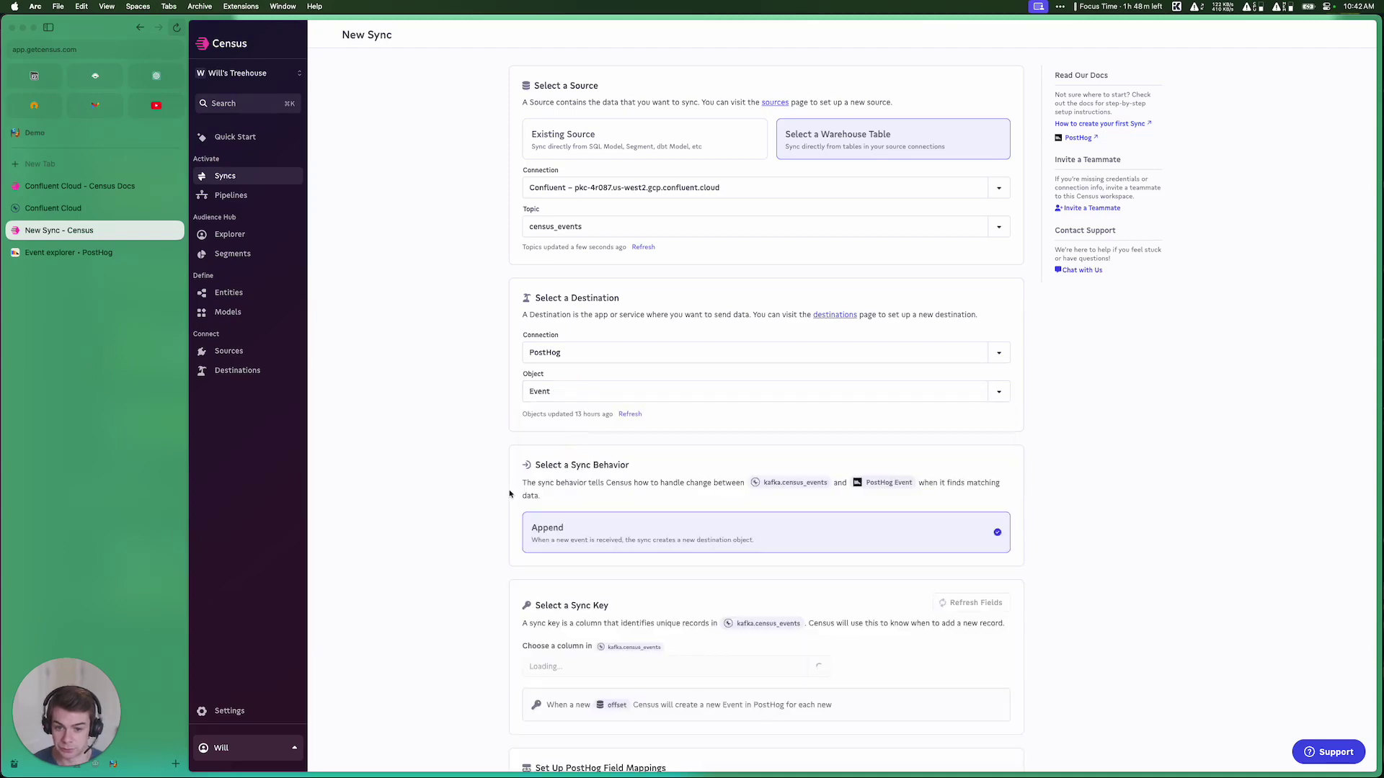
Map the userID column to Person's Distinct ID and the eventType column to Event Name.
scroll(508, 494, down, 5)
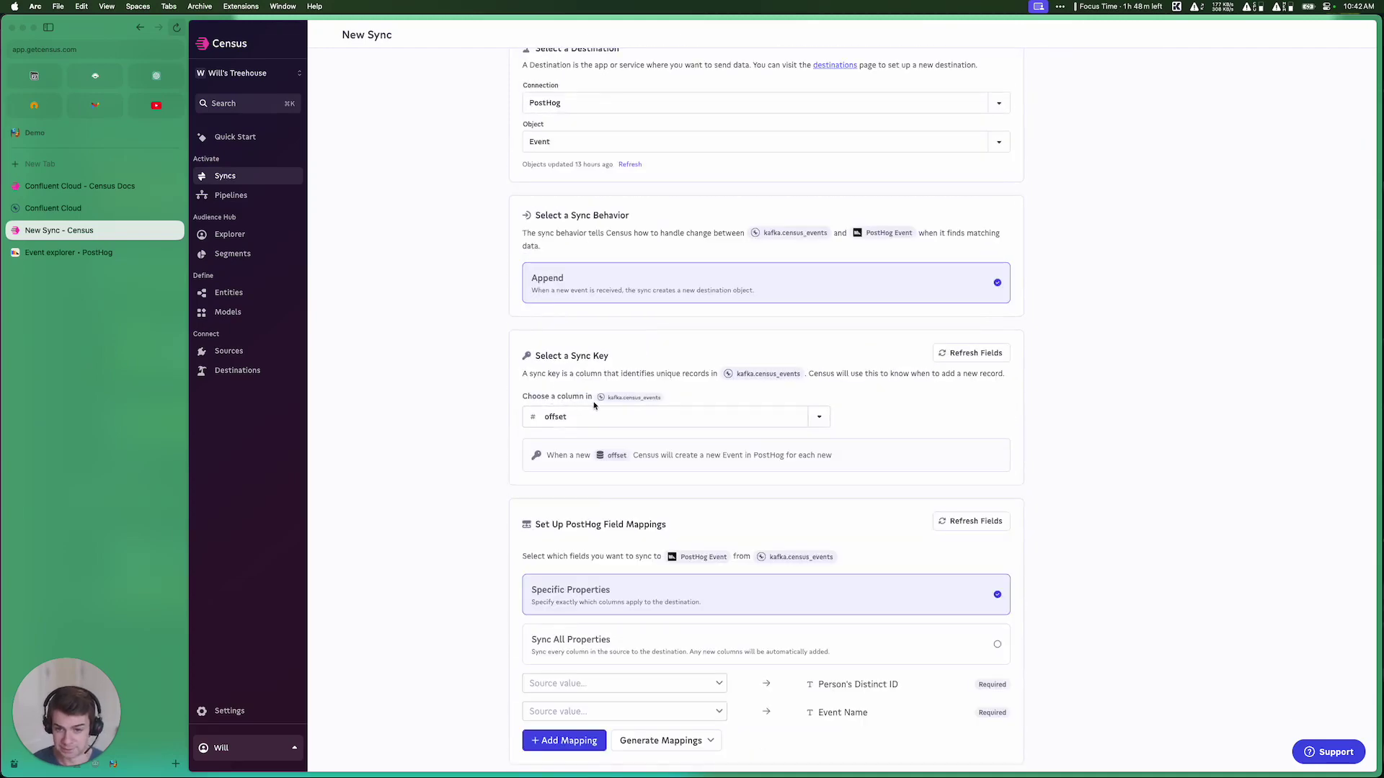
scroll(599, 433, down, 5)
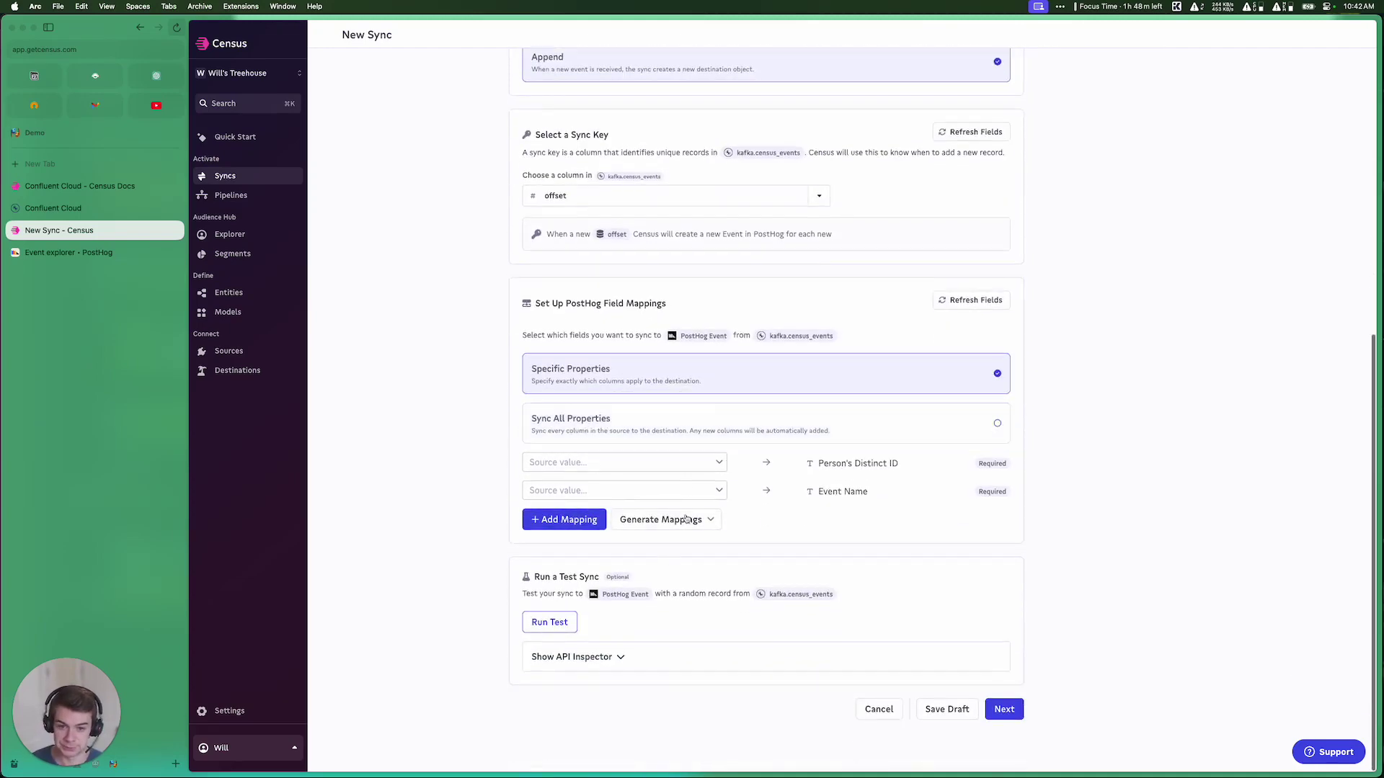
click(682, 467)
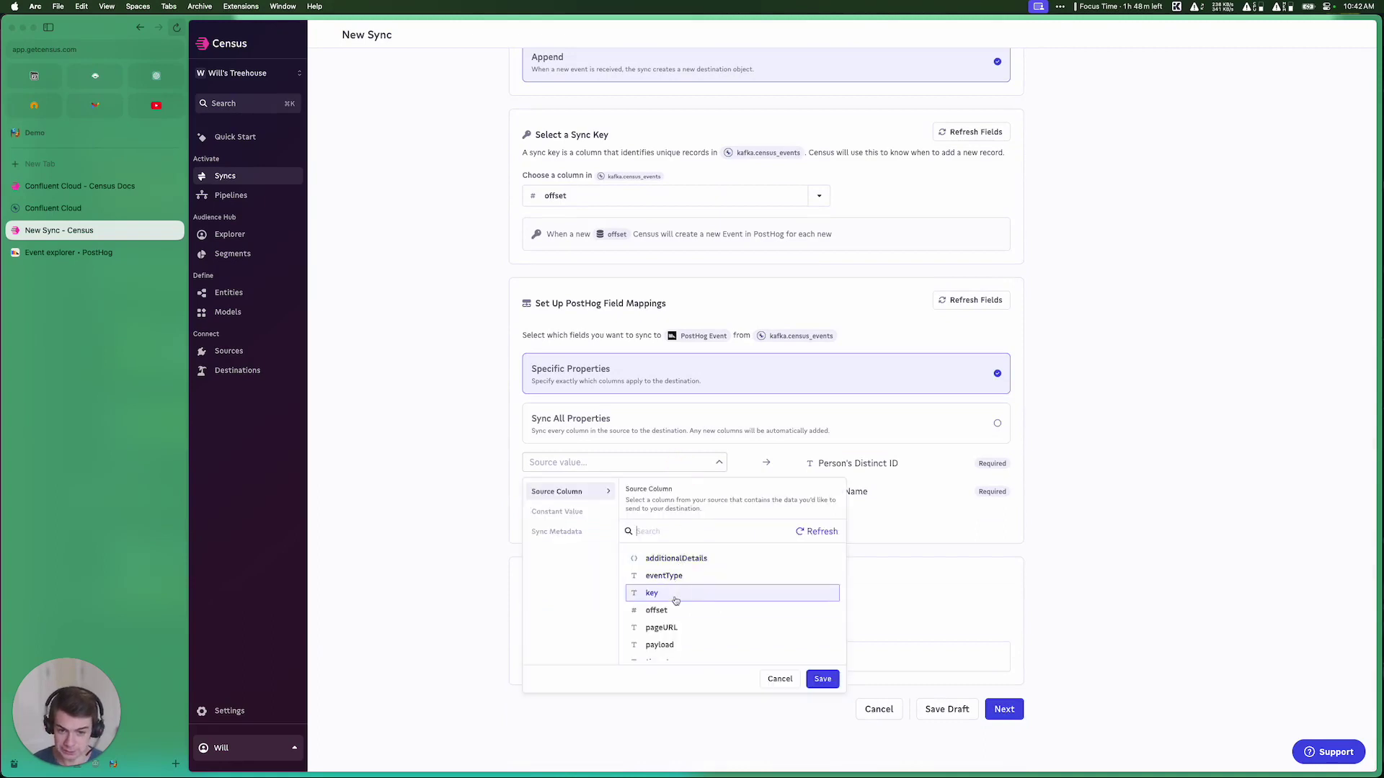
text(user)
key(Return)
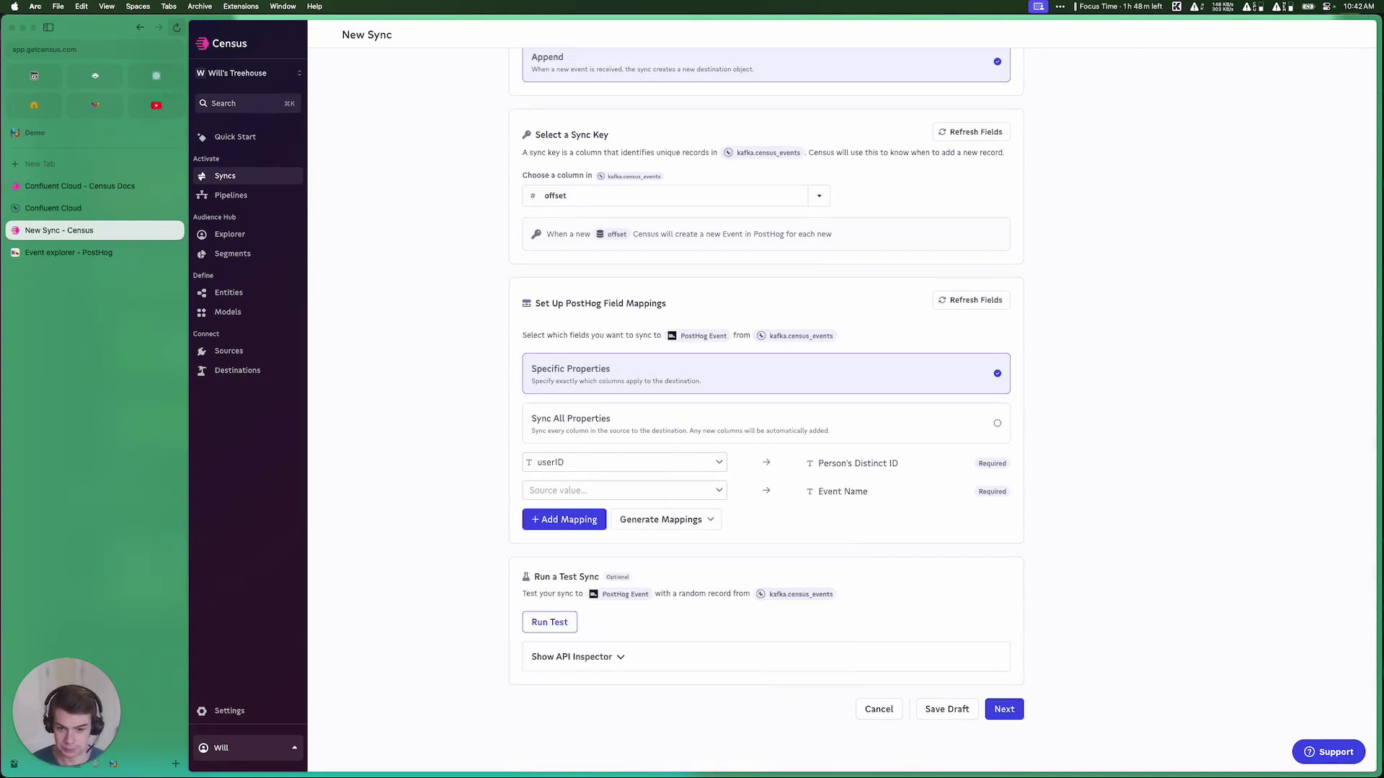
click(605, 493)
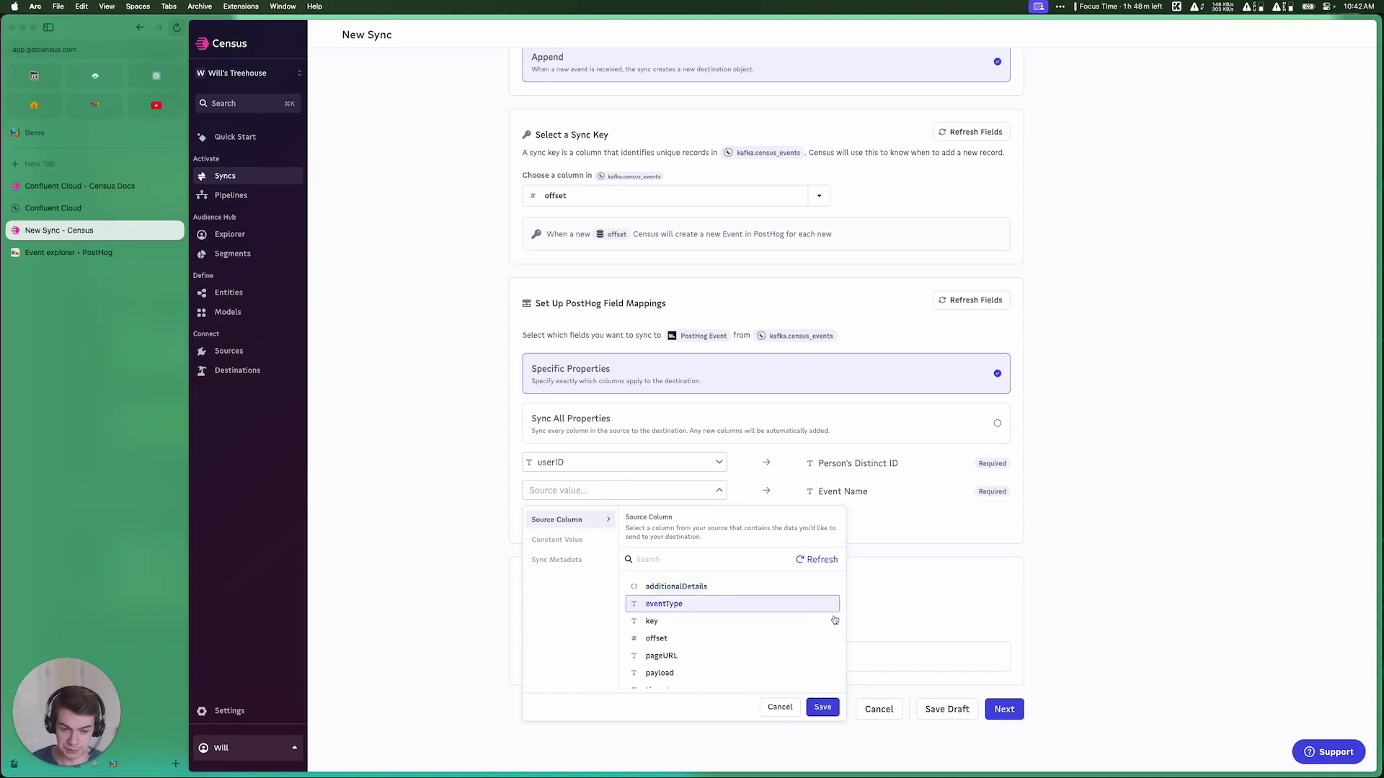
text(event)
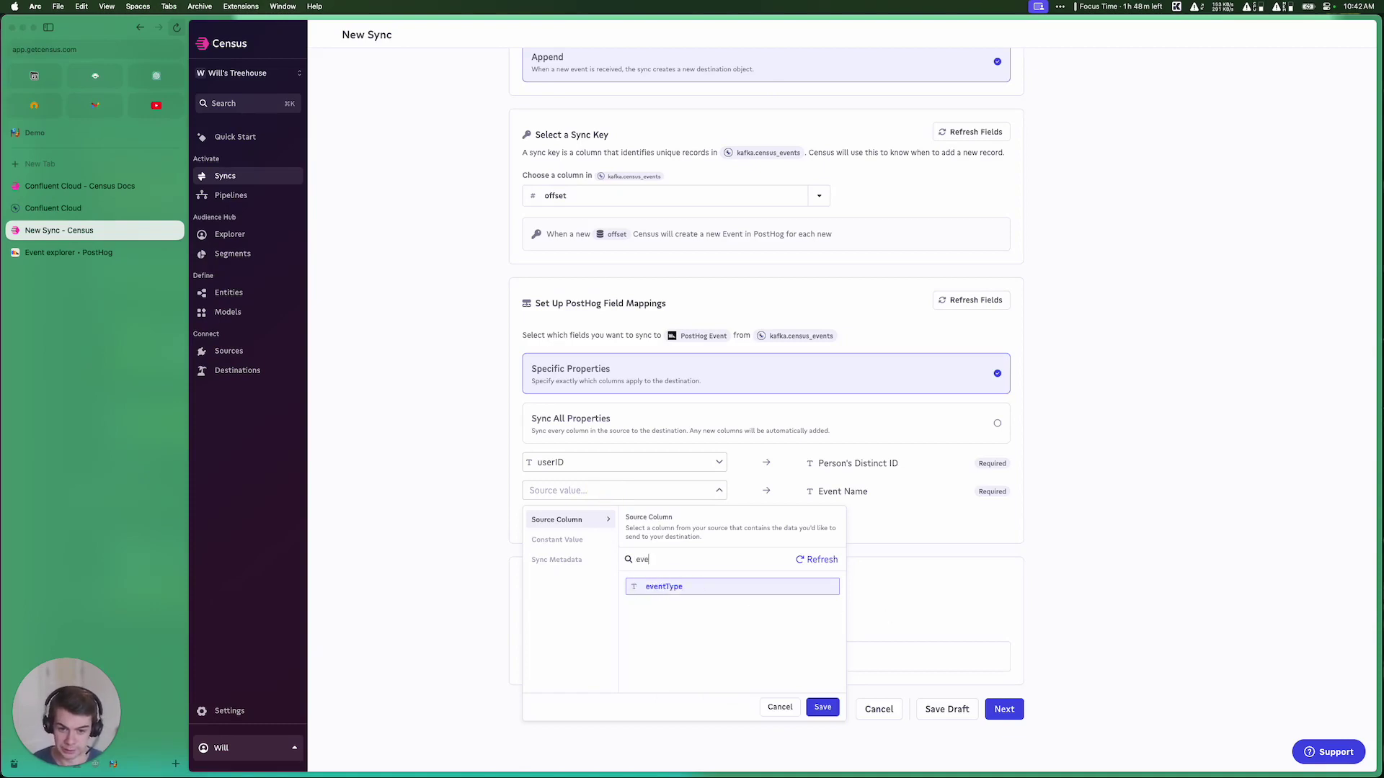
key(Return)
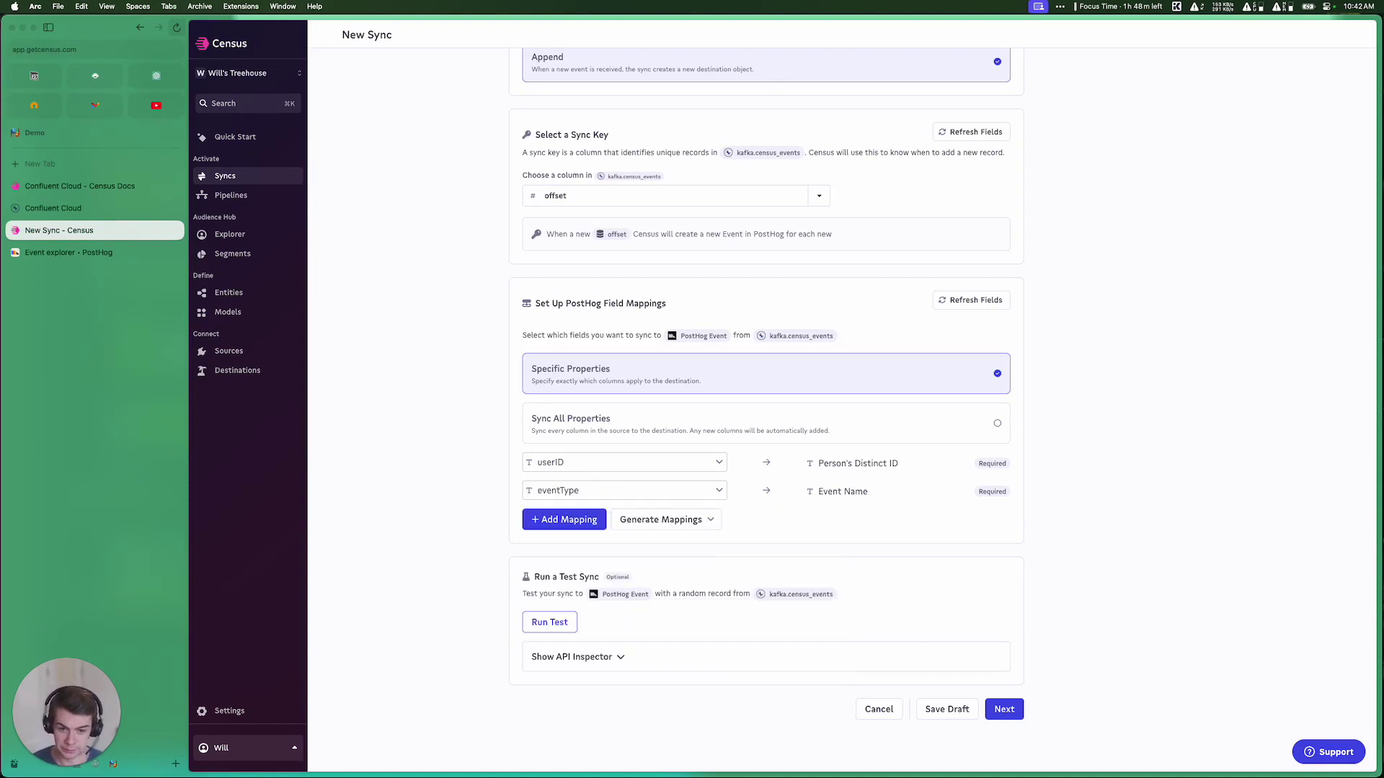
Add a field mapping from the pageURL column to the Page Url destination field.
click(546, 528)
click(849, 513)
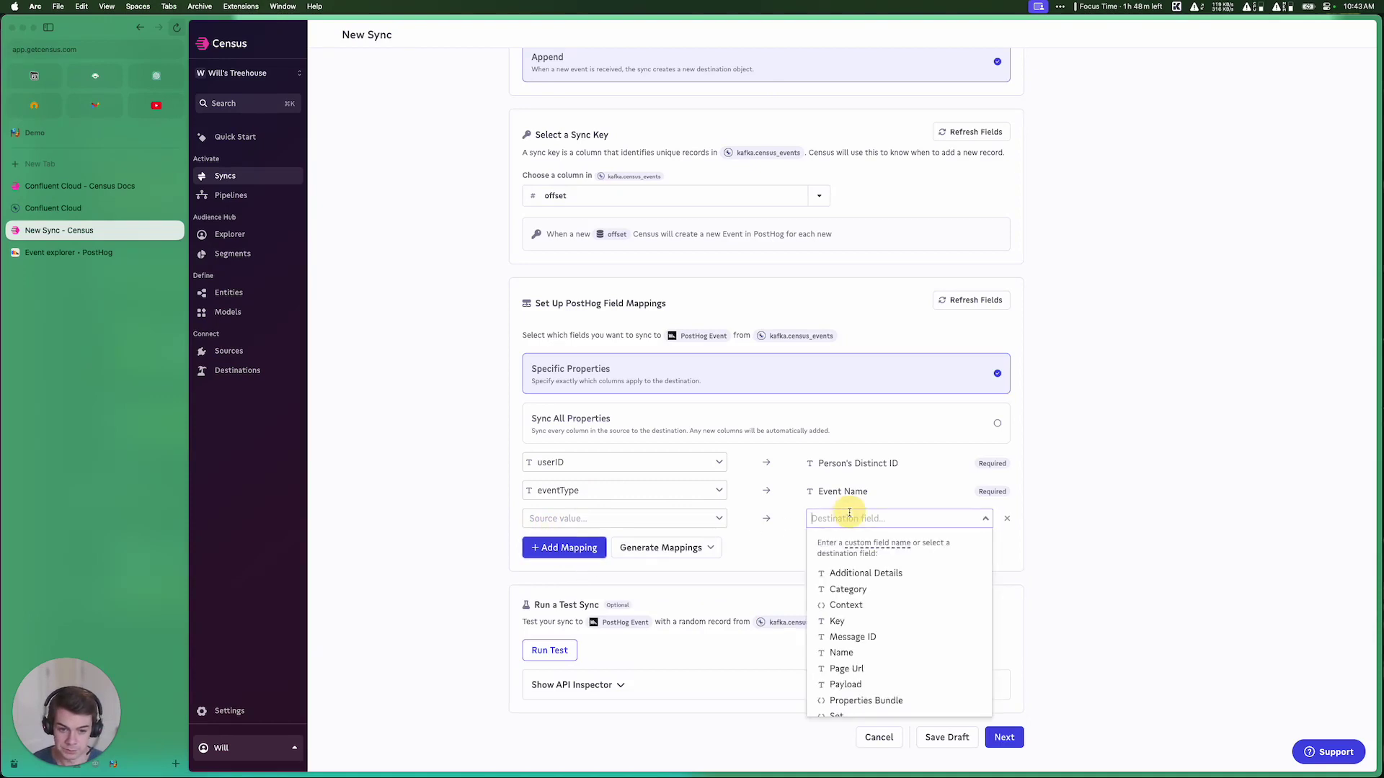
click(900, 670)
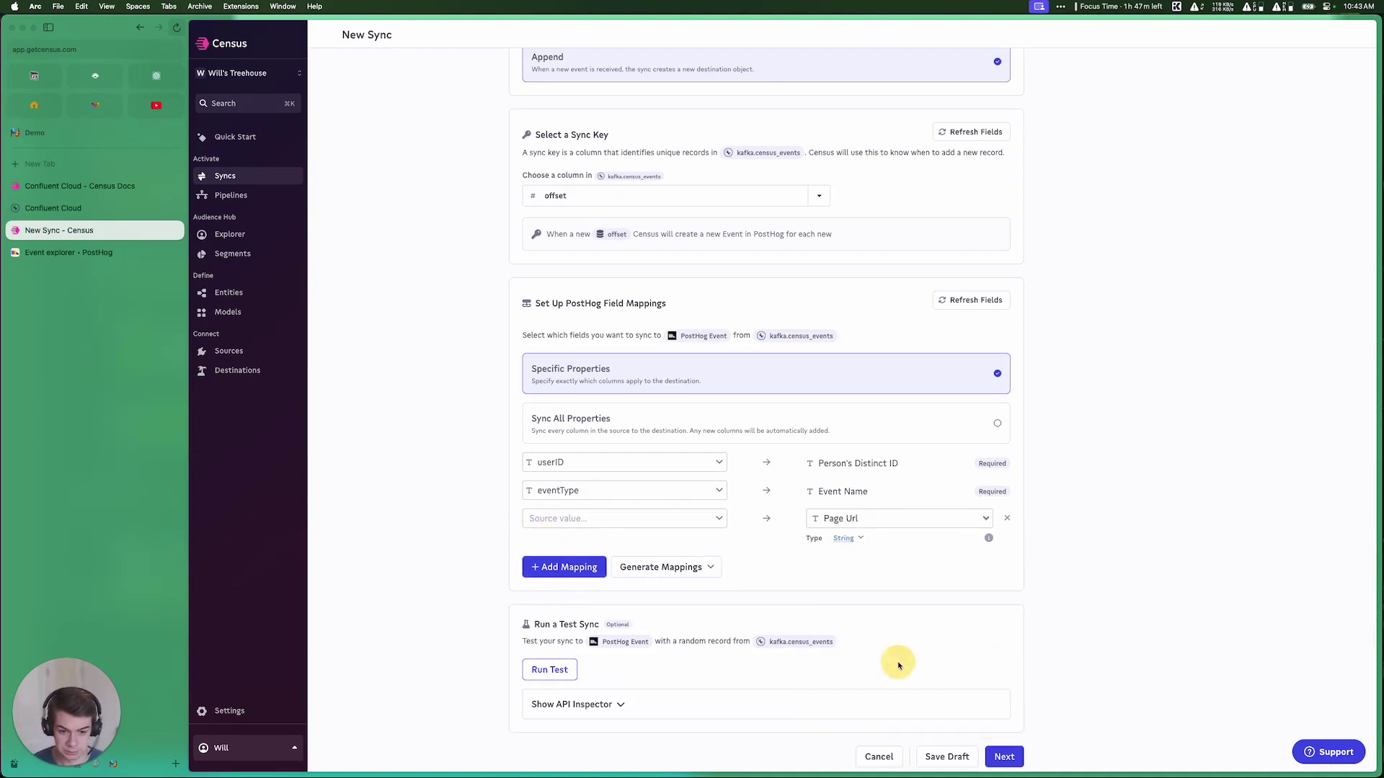
click(669, 519)
text(url)
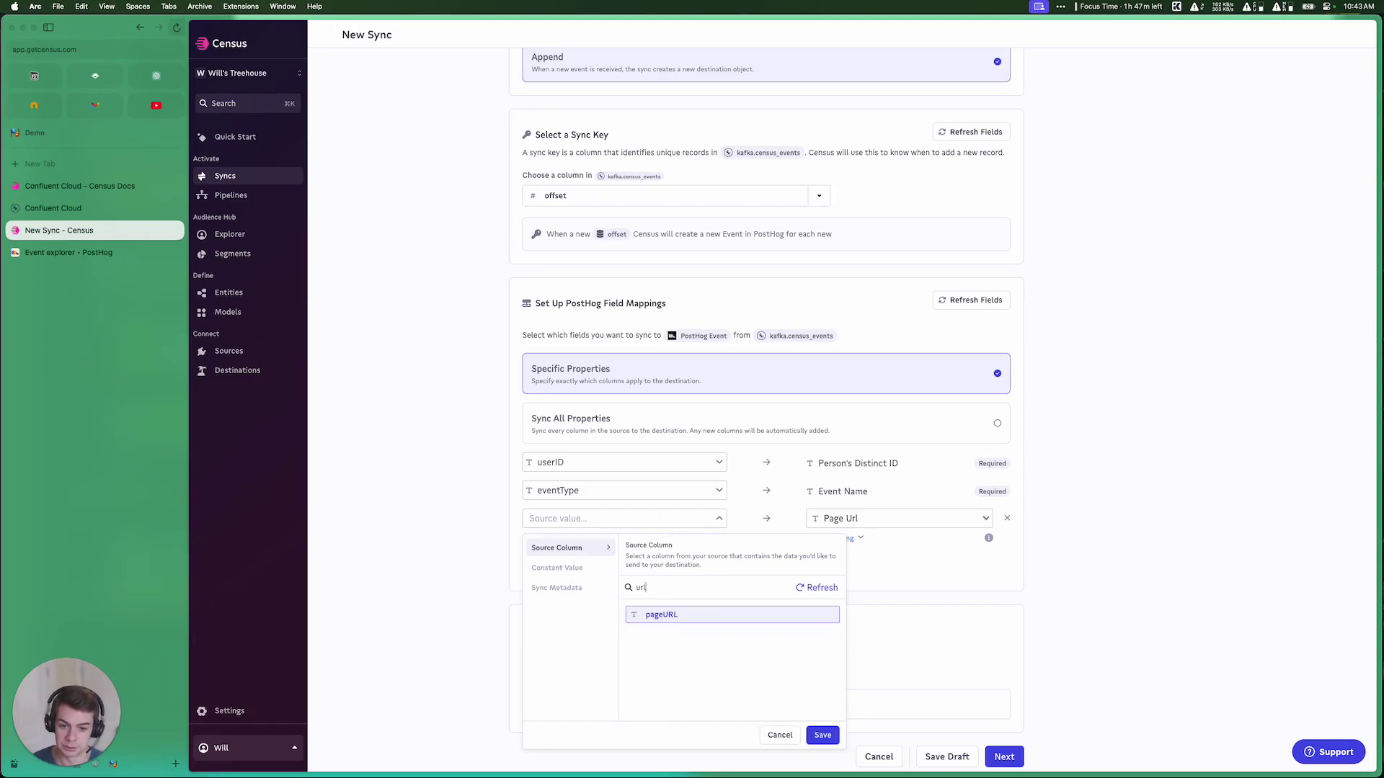
key(Return)
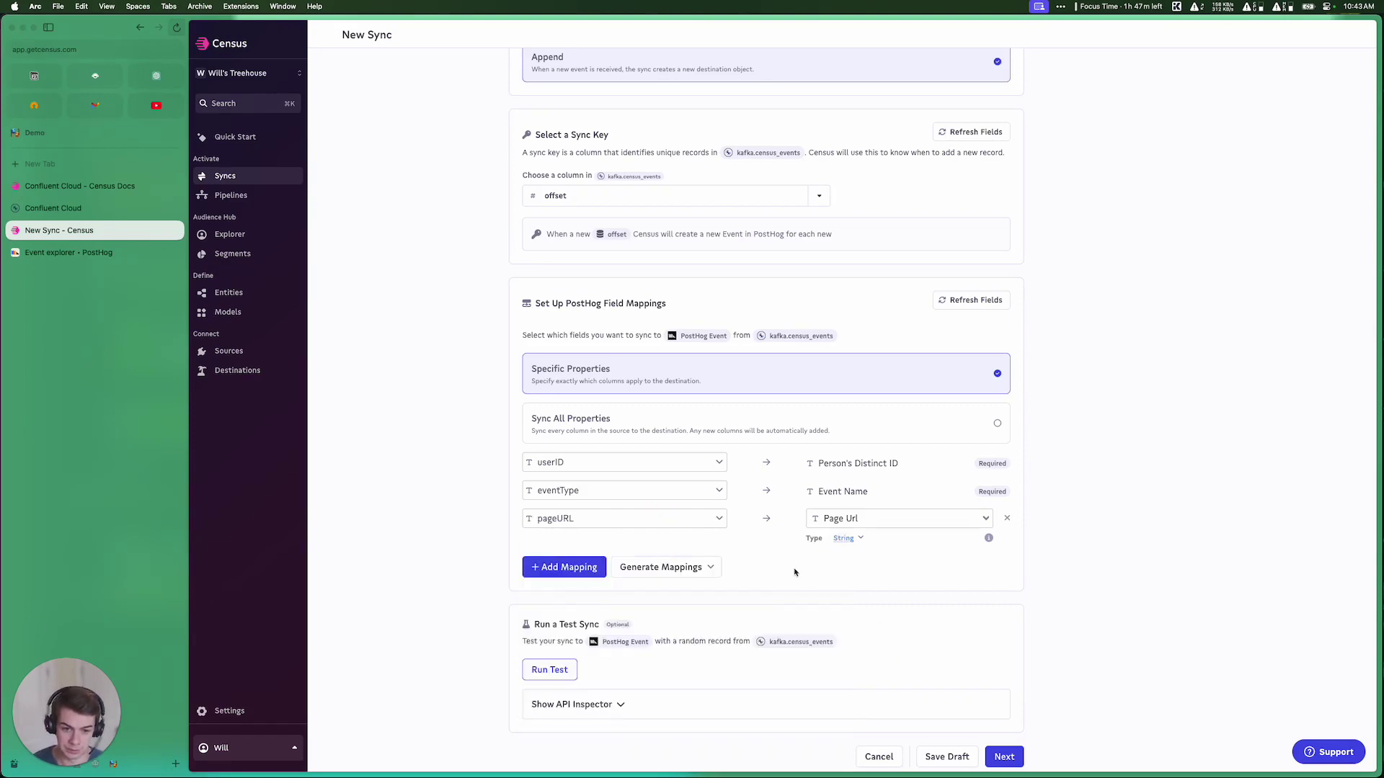
Proceed to the sync summary and create the sync with the Live run mode.
scroll(794, 572, down, 2)
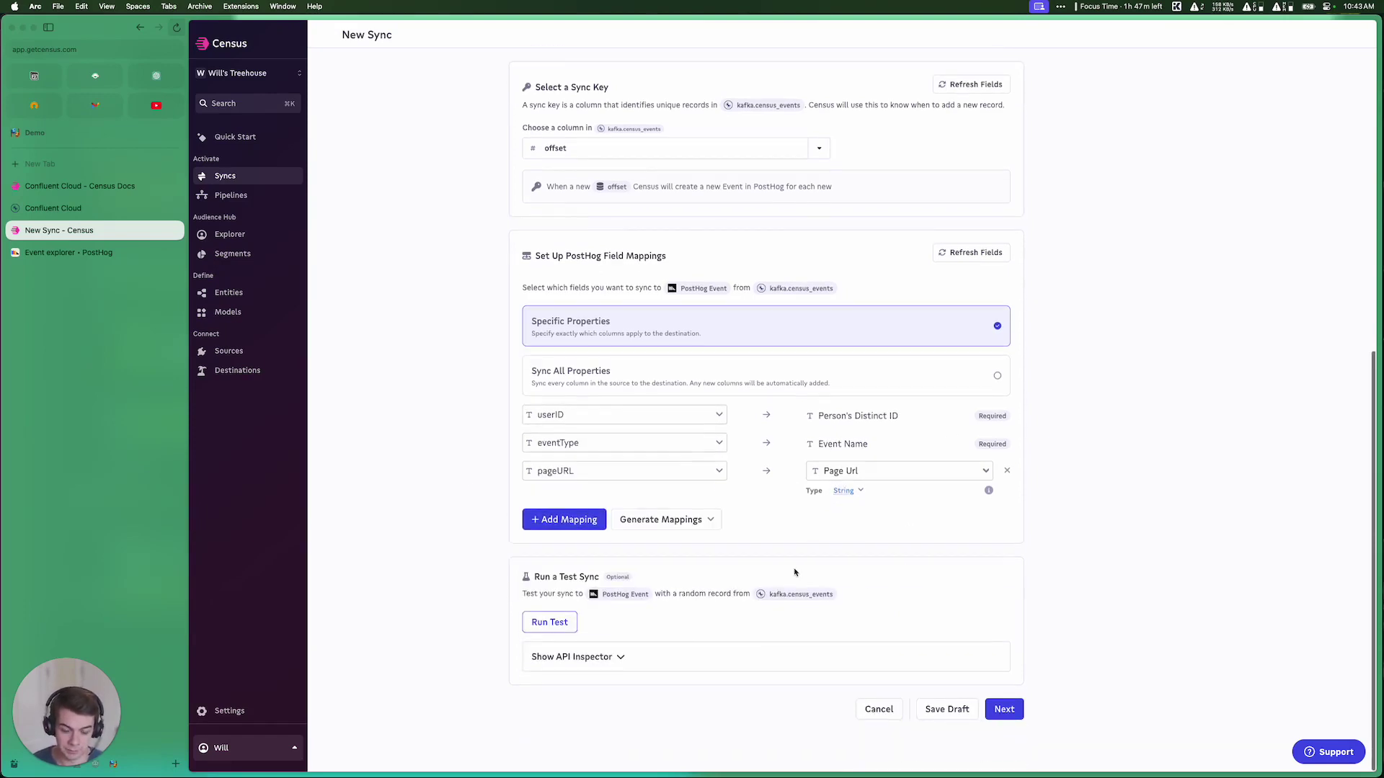
click(1003, 709)
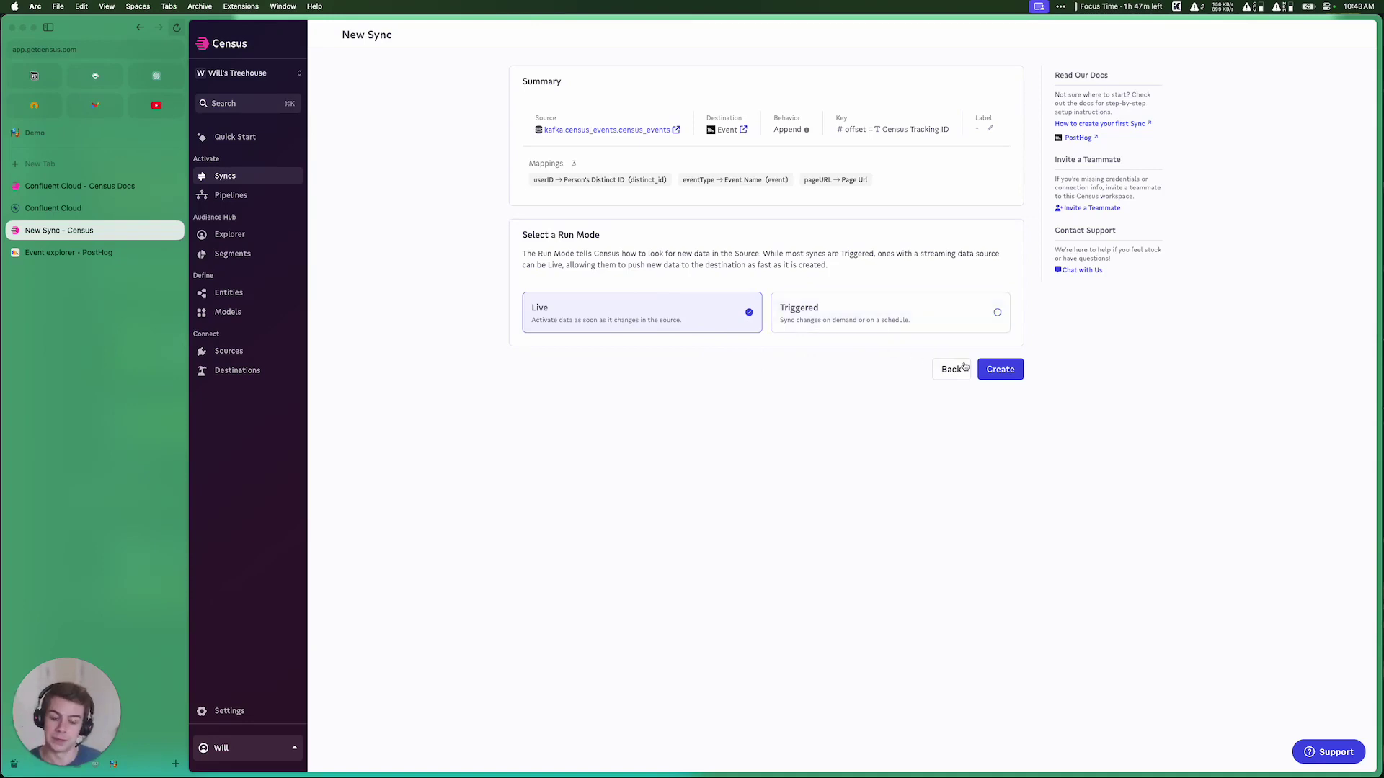
click(999, 376)
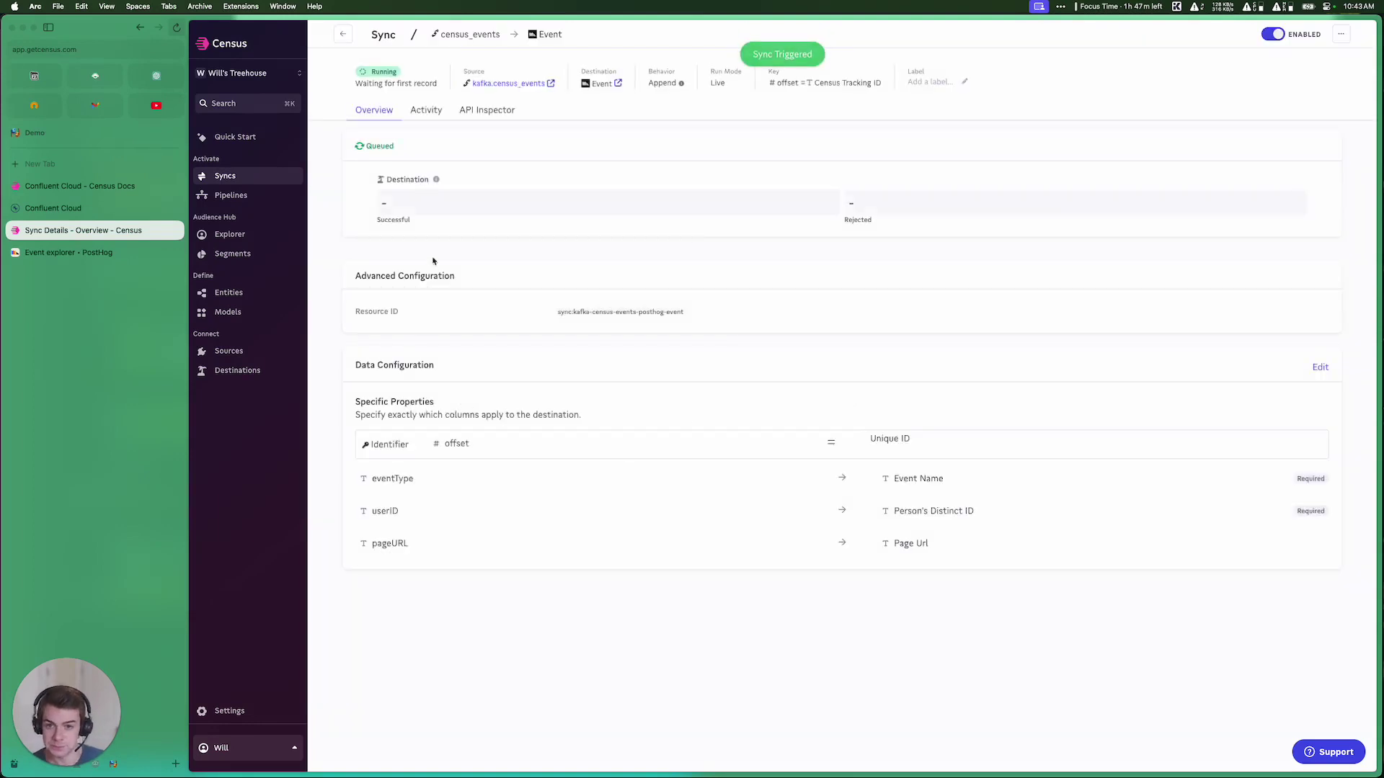
Return to Confluent Cloud's message view, run python3.10 kafka_producer.py in the iTerm2 terminal and minimize the terminal window.
click(92, 215)
click(421, 369)
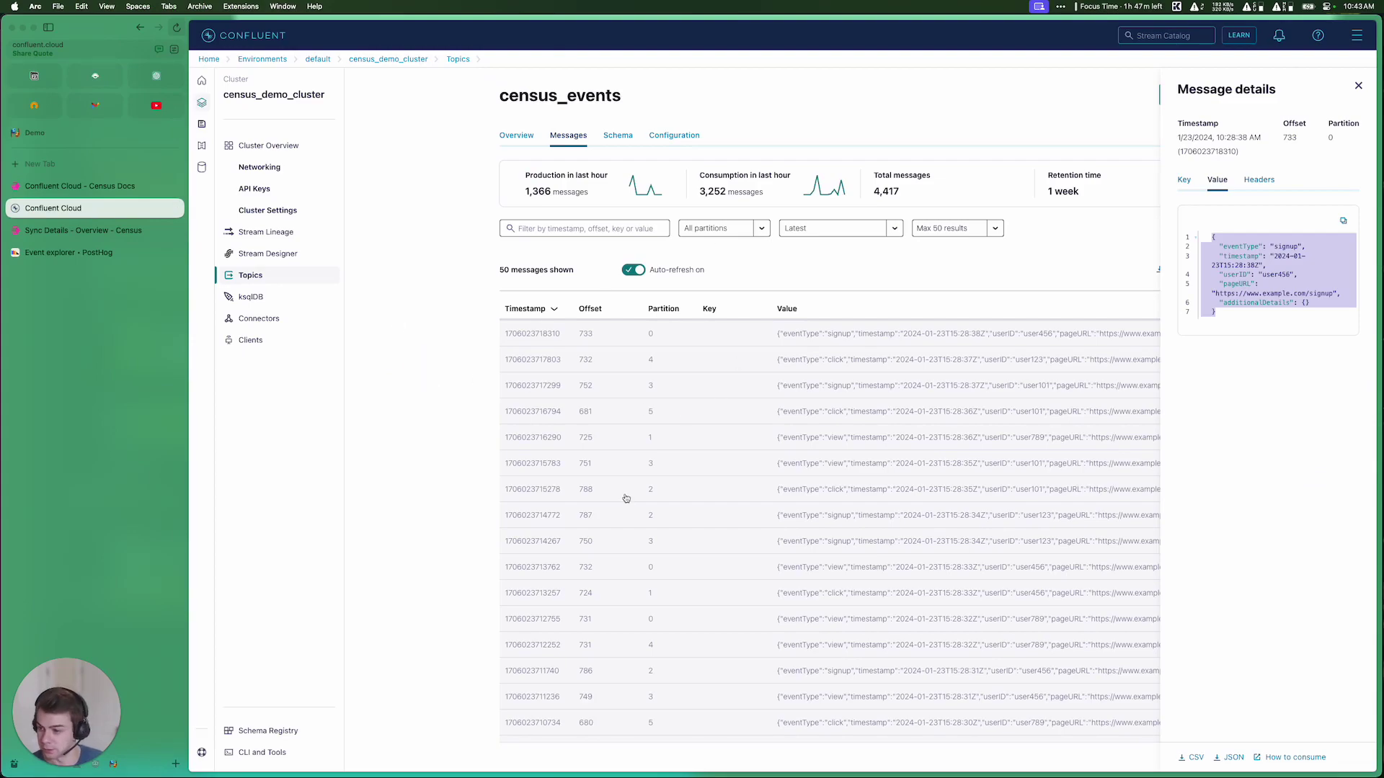
key(super+Tab)
key(Return)
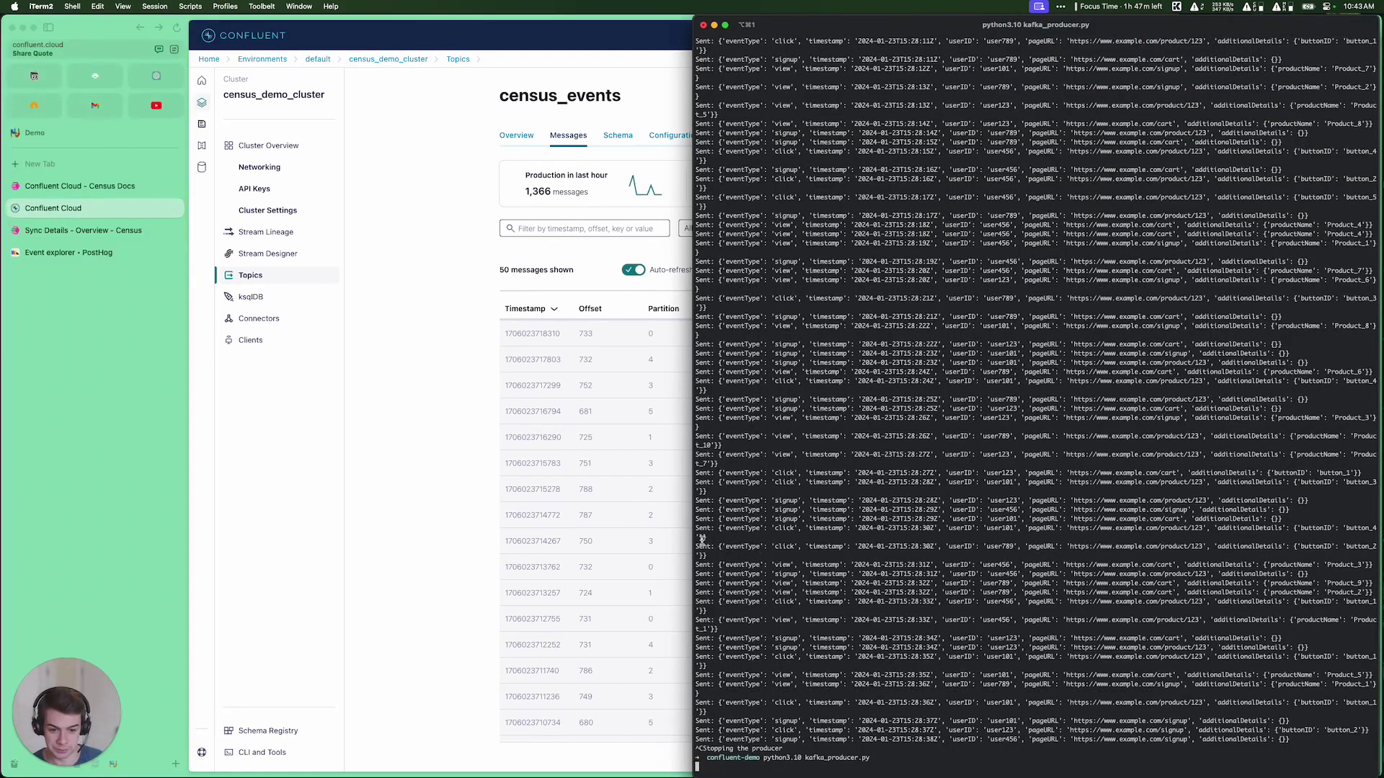
key(super+m)
mouse_move(646, 771)
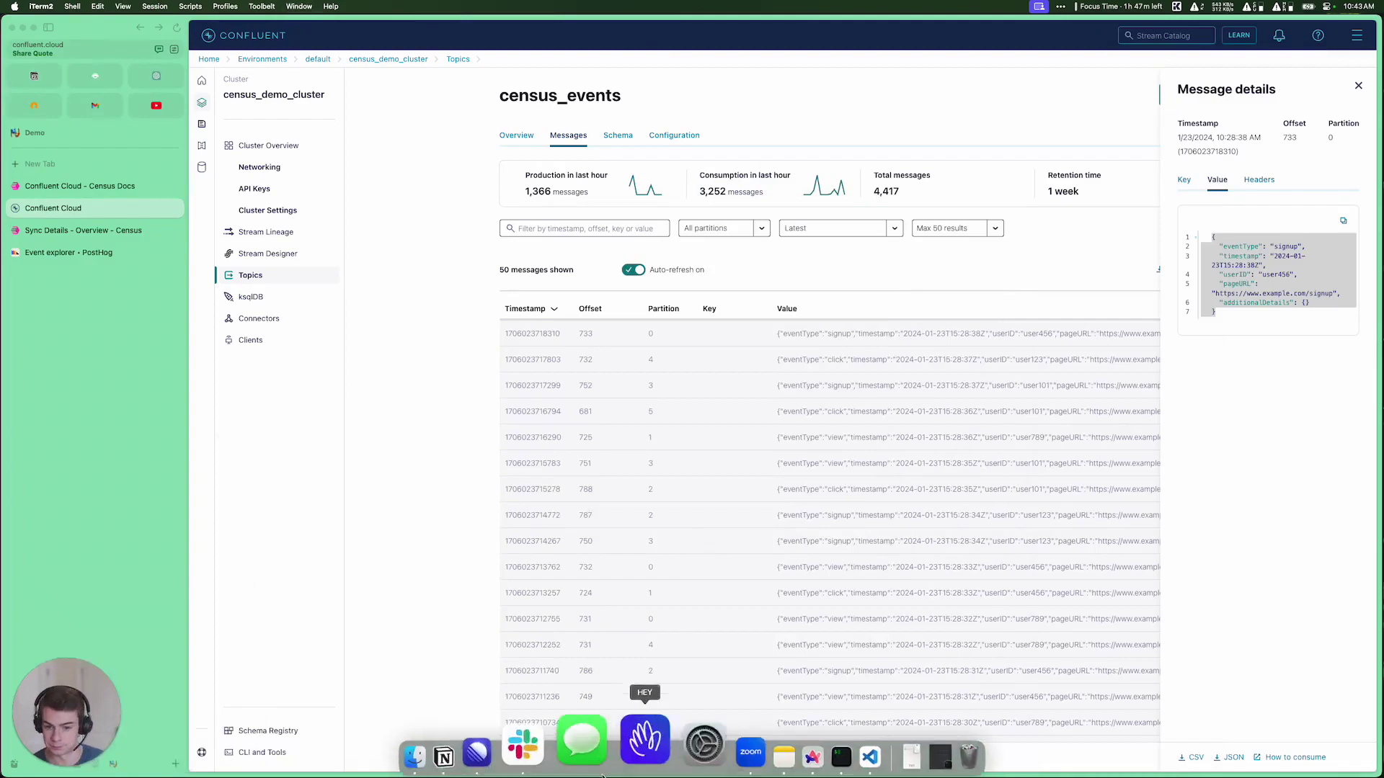
Check the running producer in the iTerm2 terminal, minimize the terminal and close the message details in Confluent Cloud.
click(766, 739)
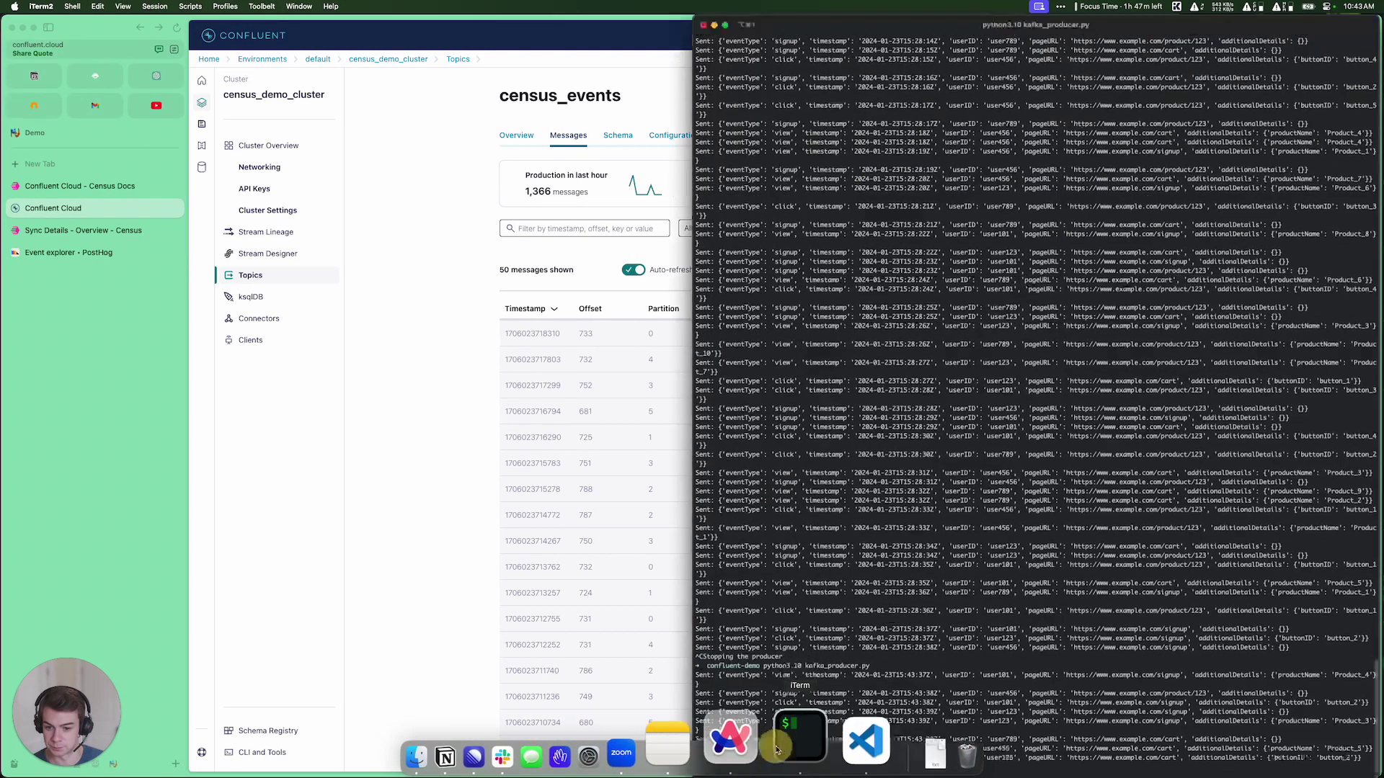
key(super+k)
key(super+m)
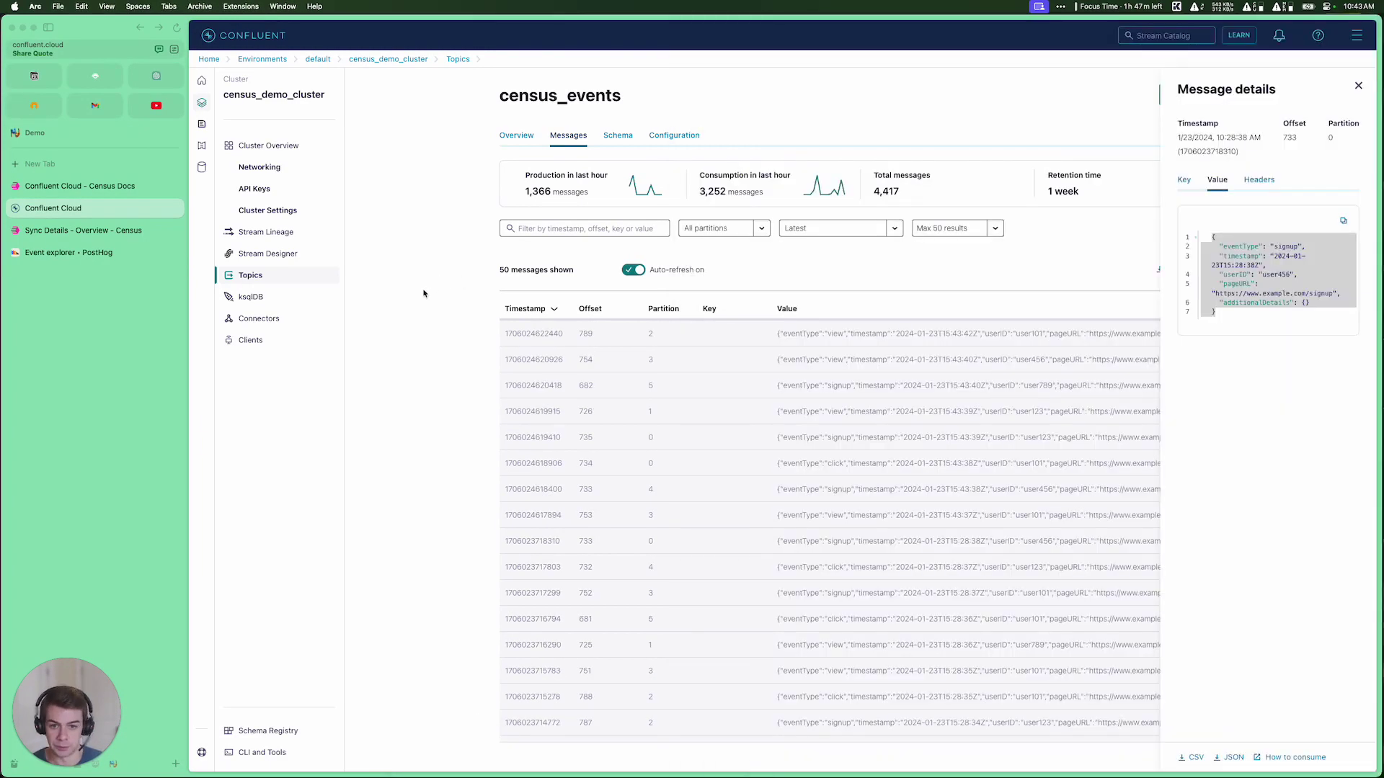
click(466, 371)
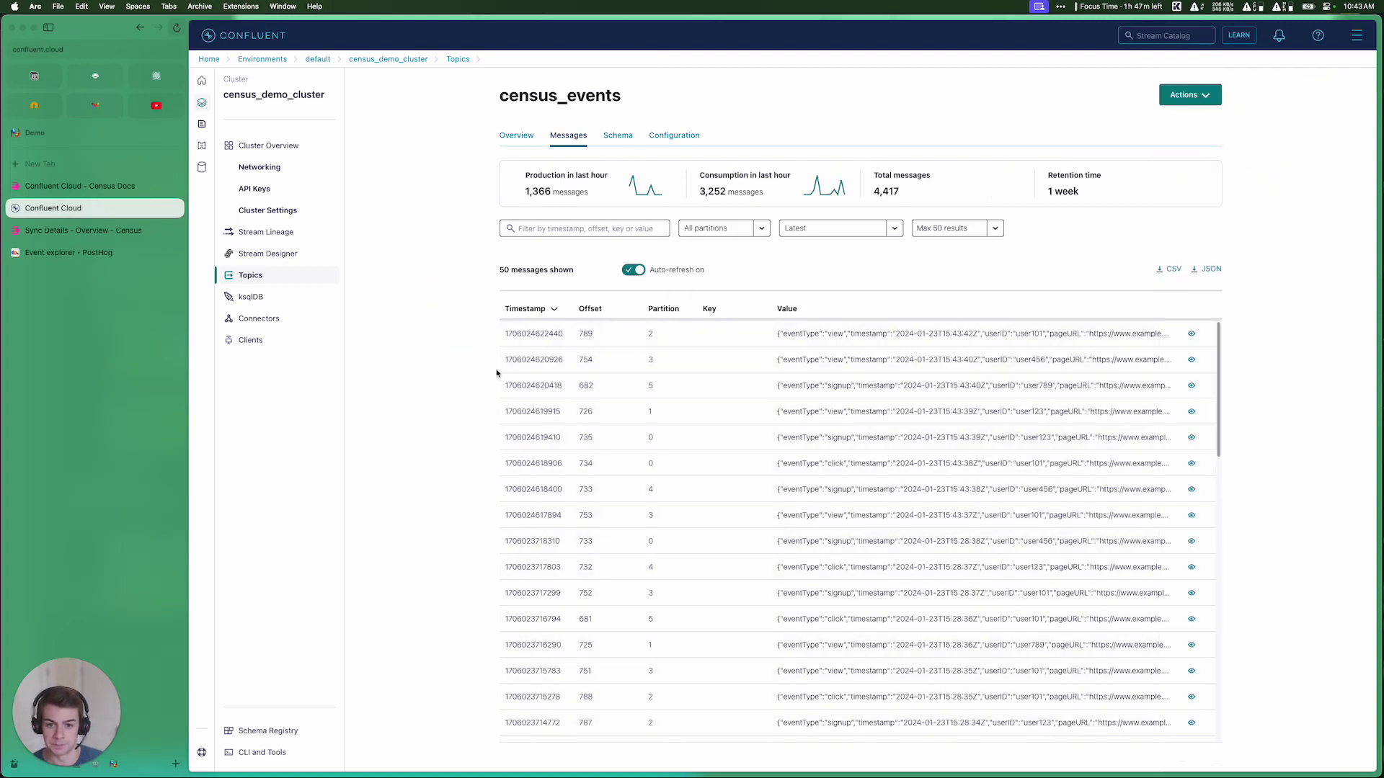
Show the Census sync details side by side with PostHog's event explorer to compare synced records with incoming events.
click(62, 253)
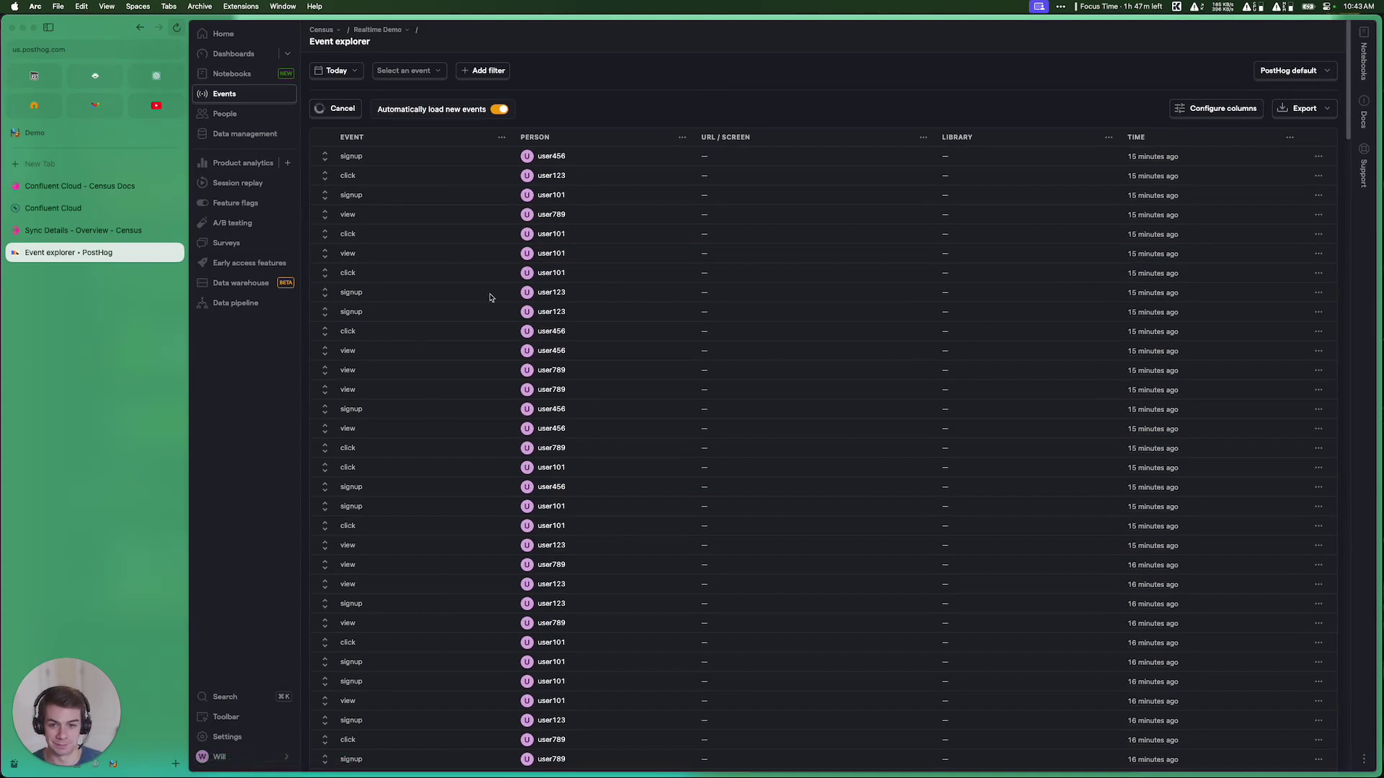
click(40, 232)
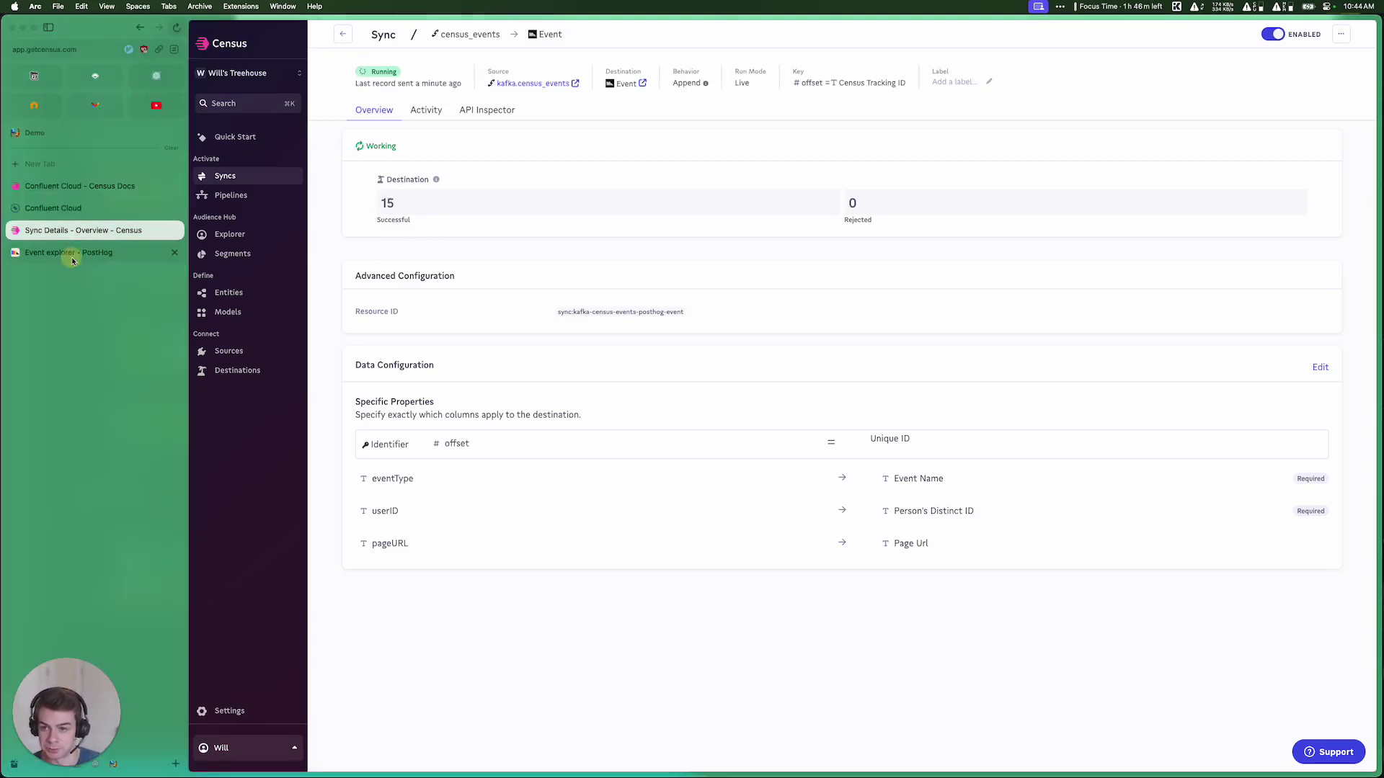
drag(69, 256, 1006, 271)
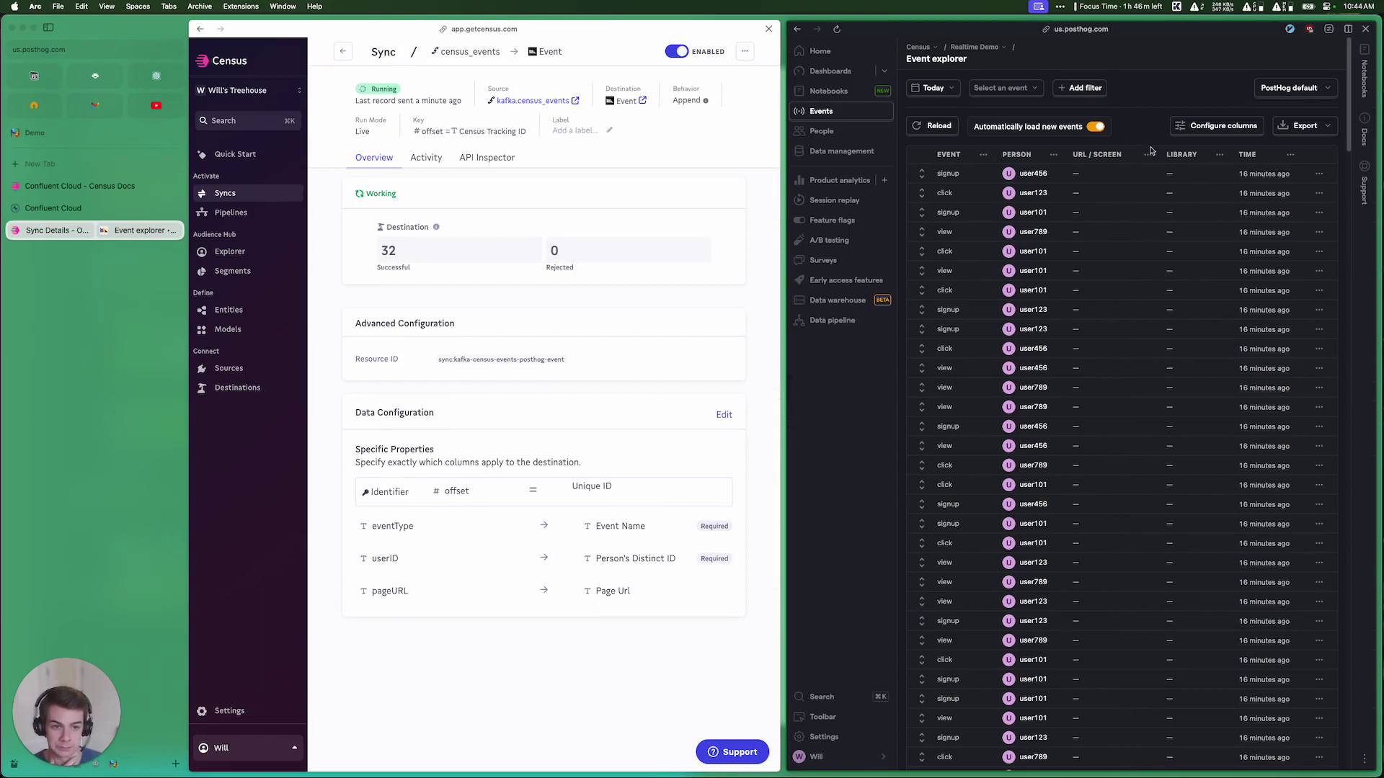
click(613, 217)
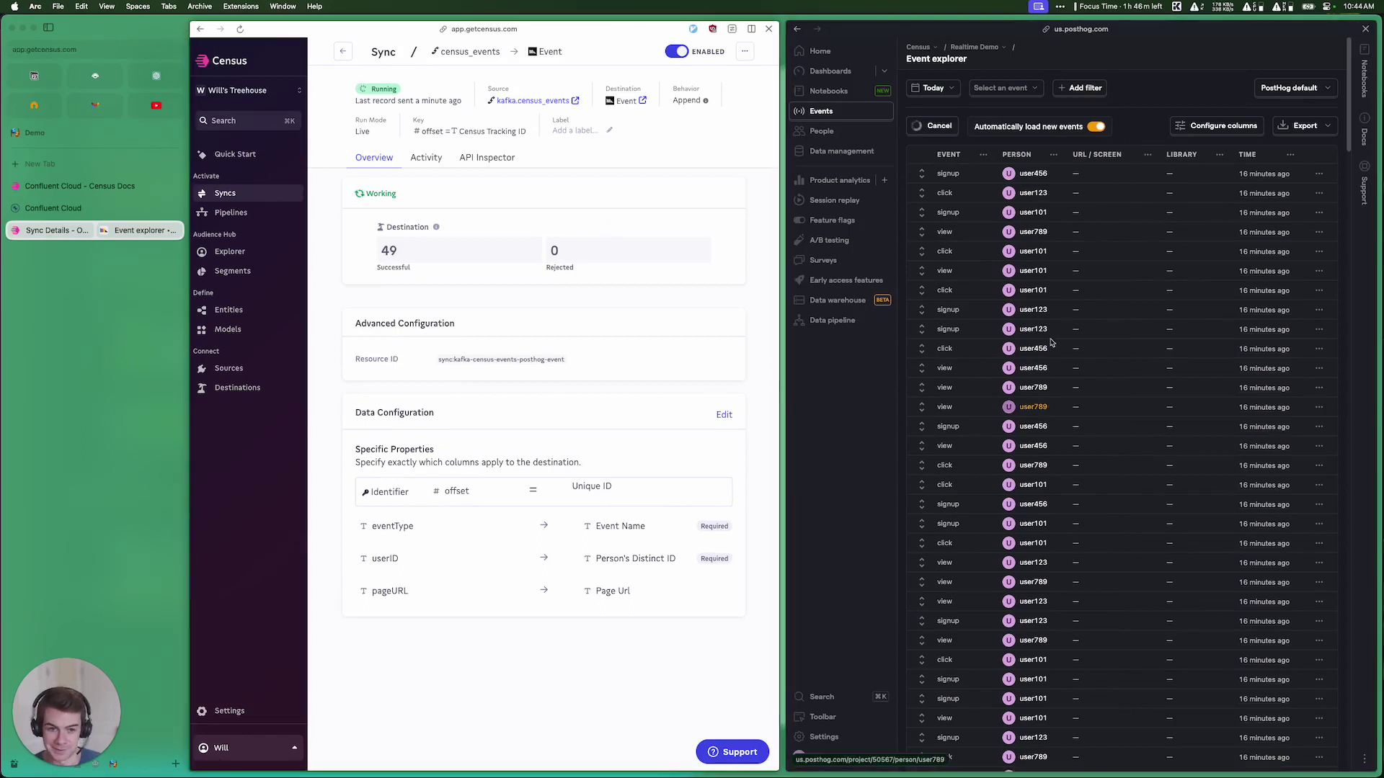
click(1139, 128)
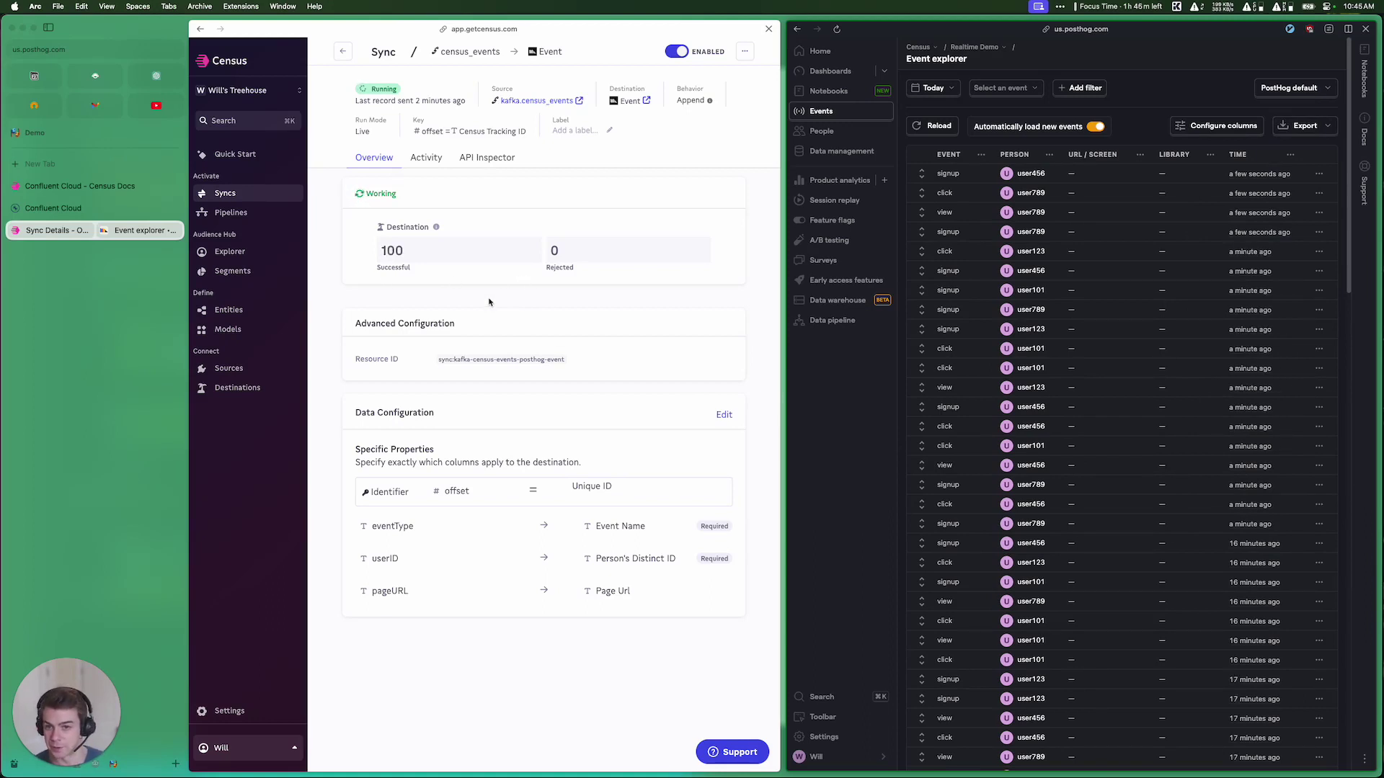
Edit the Census sync and map the pageURL column to a new custom destination field named currentUrl.
click(721, 425)
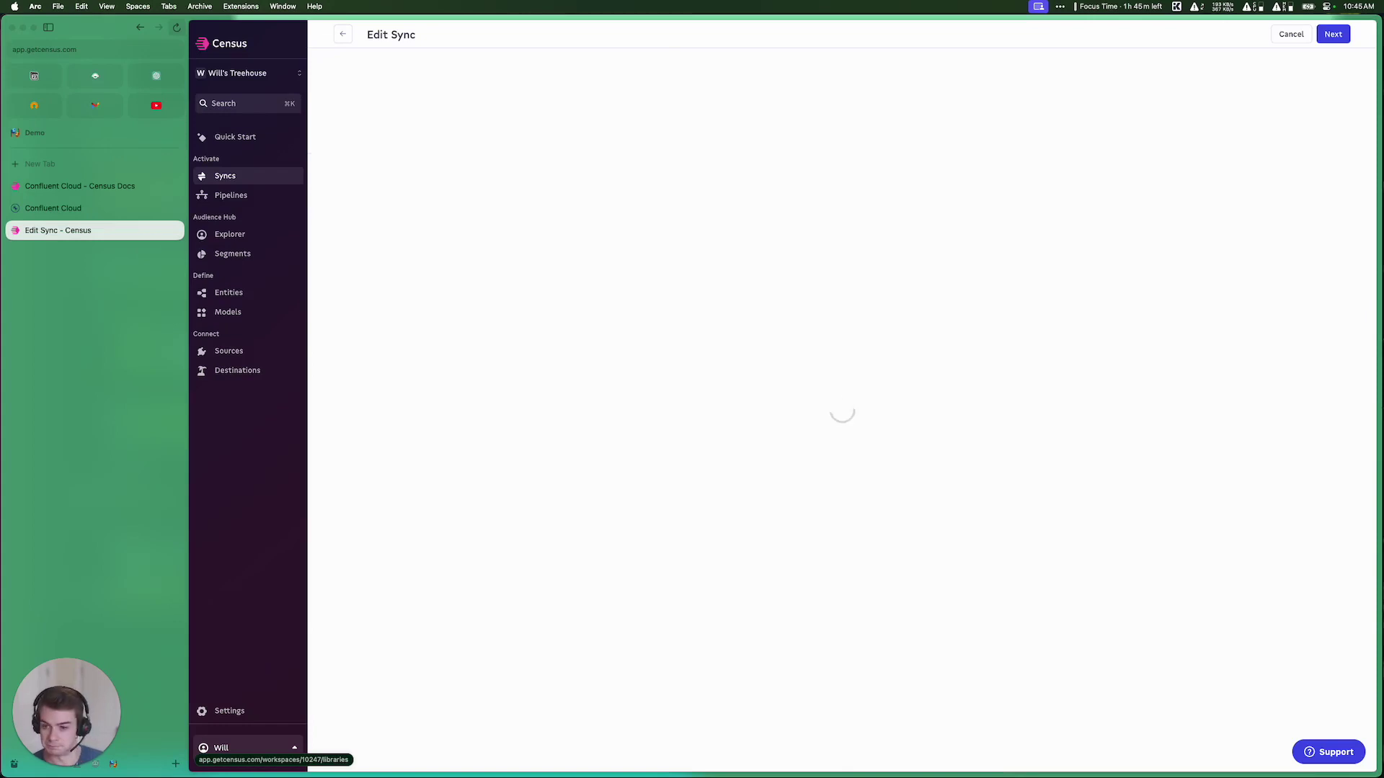
scroll(450, 482, down, 6)
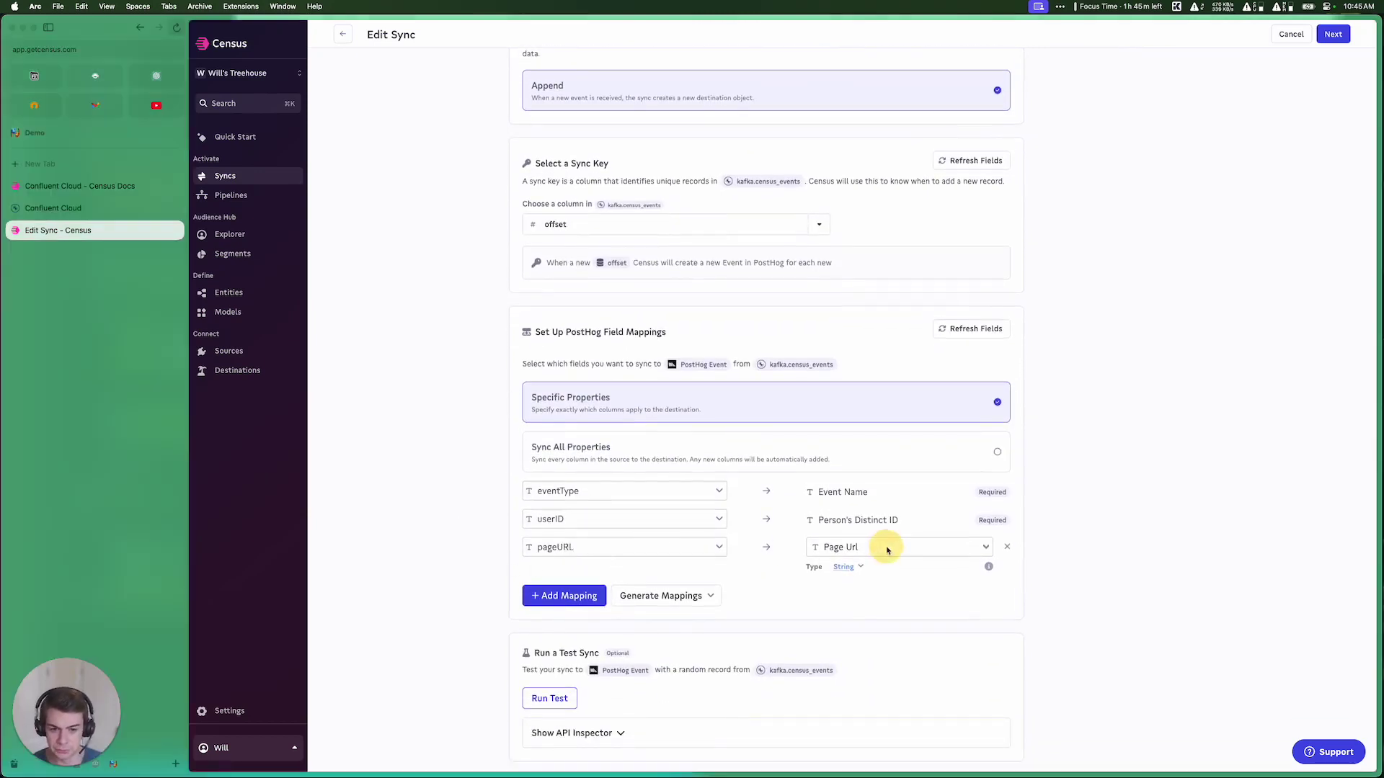
click(876, 547)
text(cur)
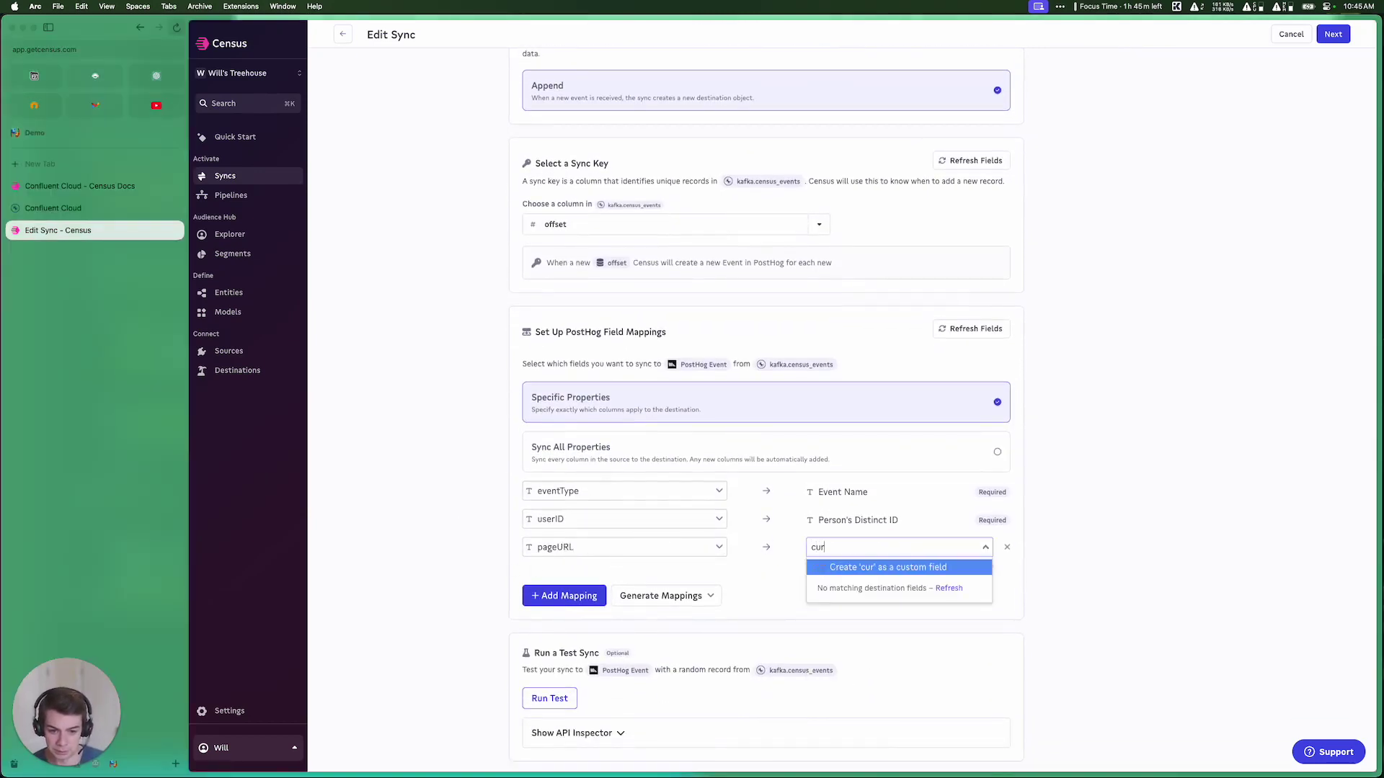
text(rentUrl)
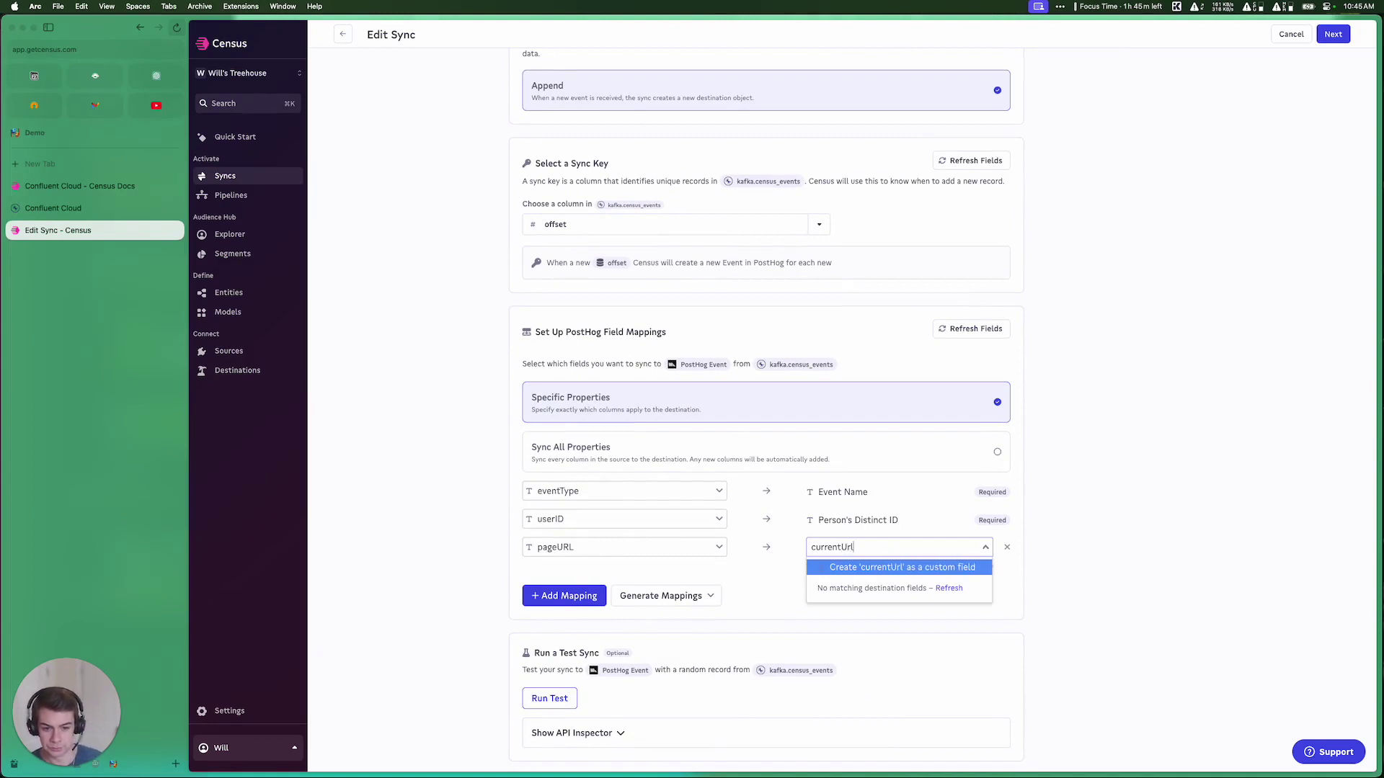
click(911, 568)
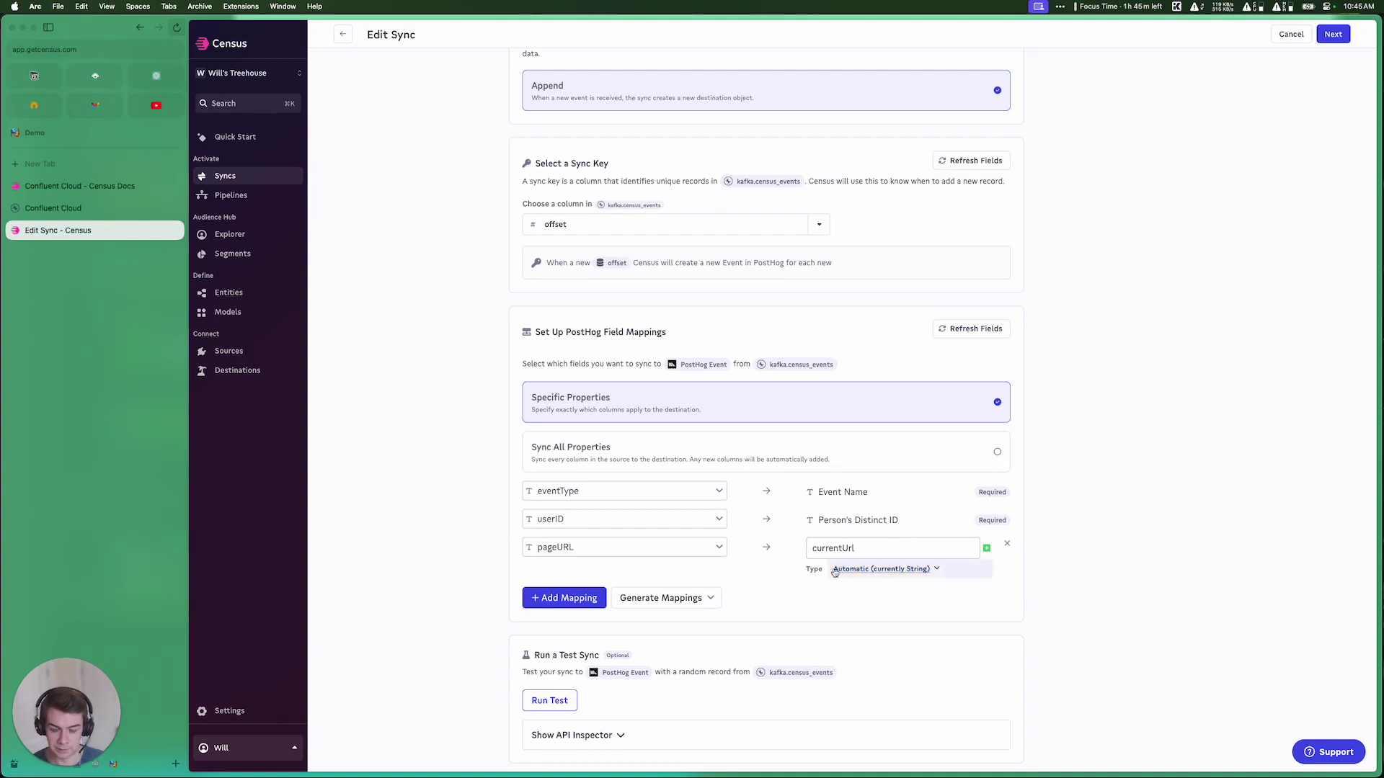
Proceed to the edited sync's summary and update the sync.
scroll(892, 626, down, 2)
click(1009, 712)
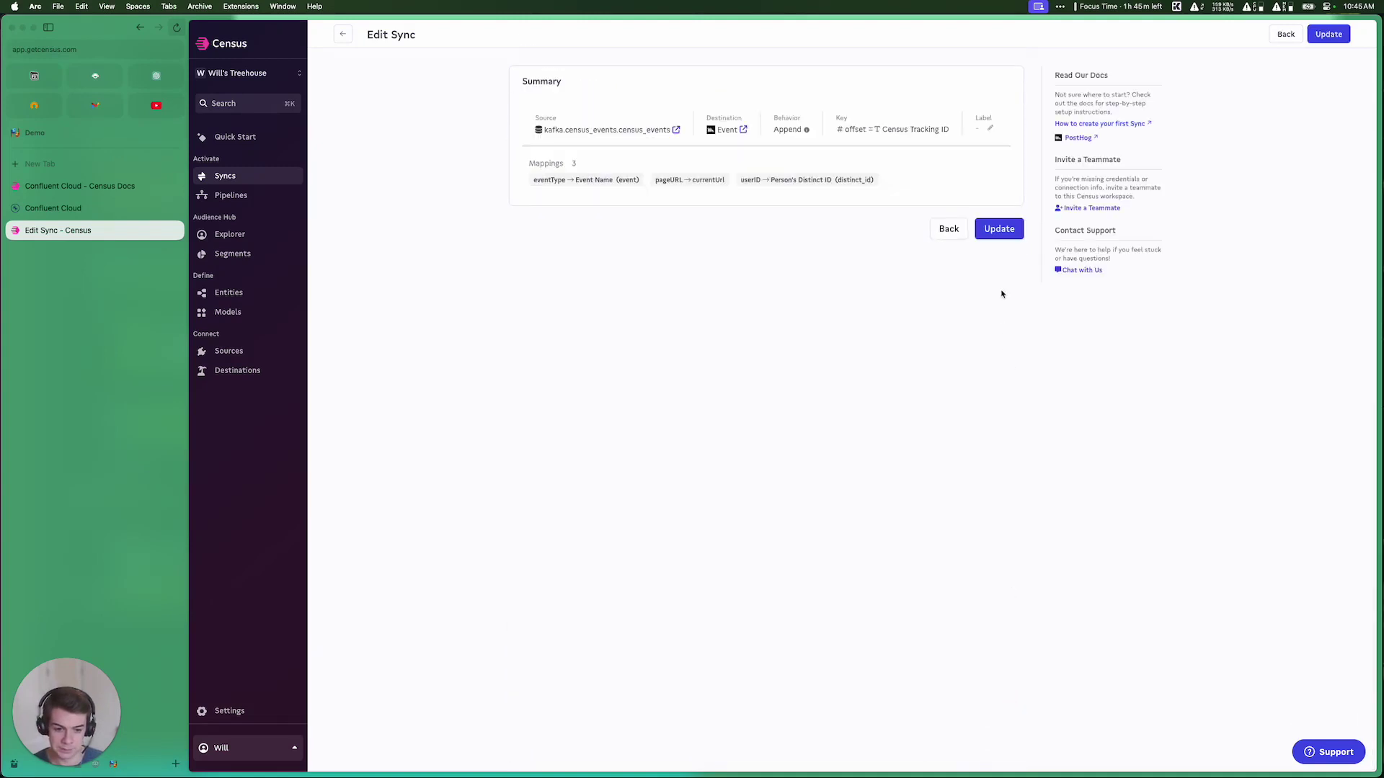
click(1000, 230)
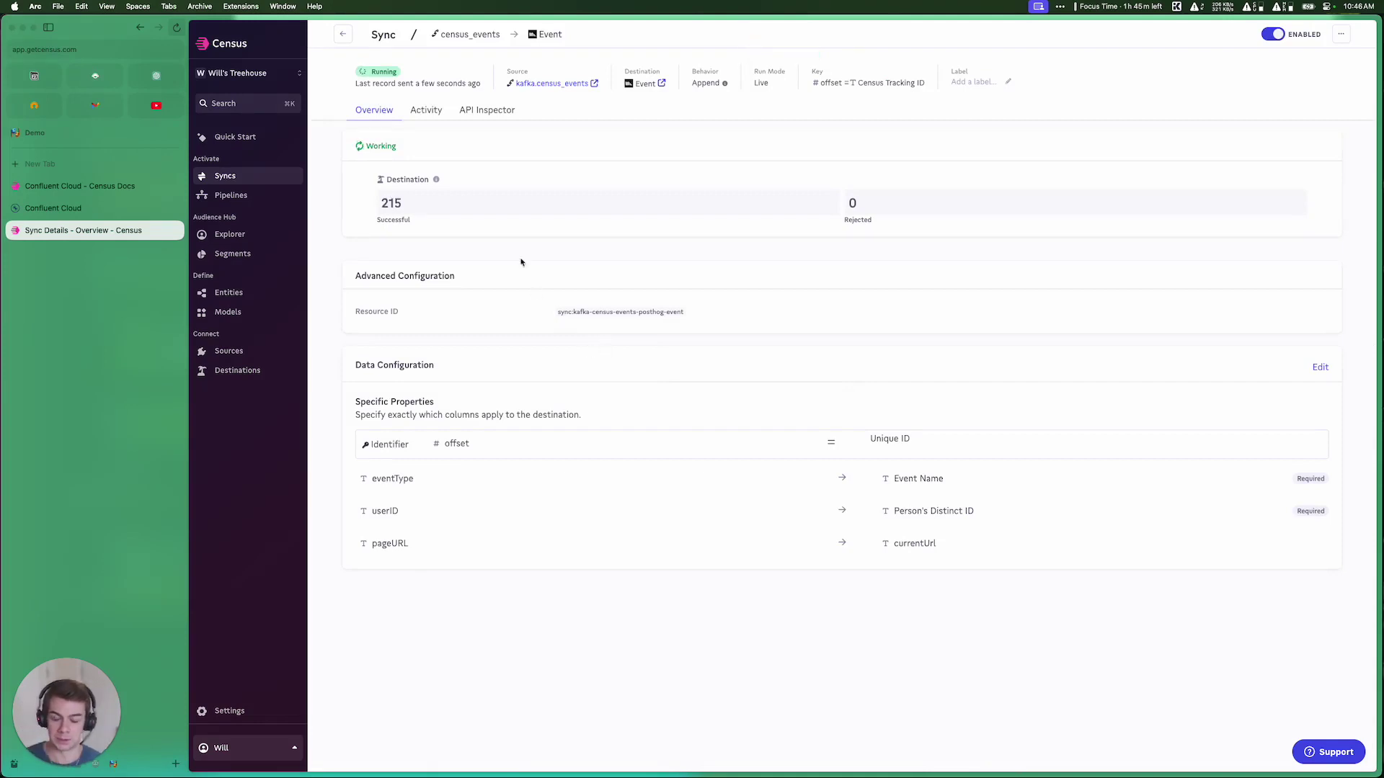
Examine the request bodies of recent /capture events in the sync's API Inspector, checking the currentUrl property.
click(505, 113)
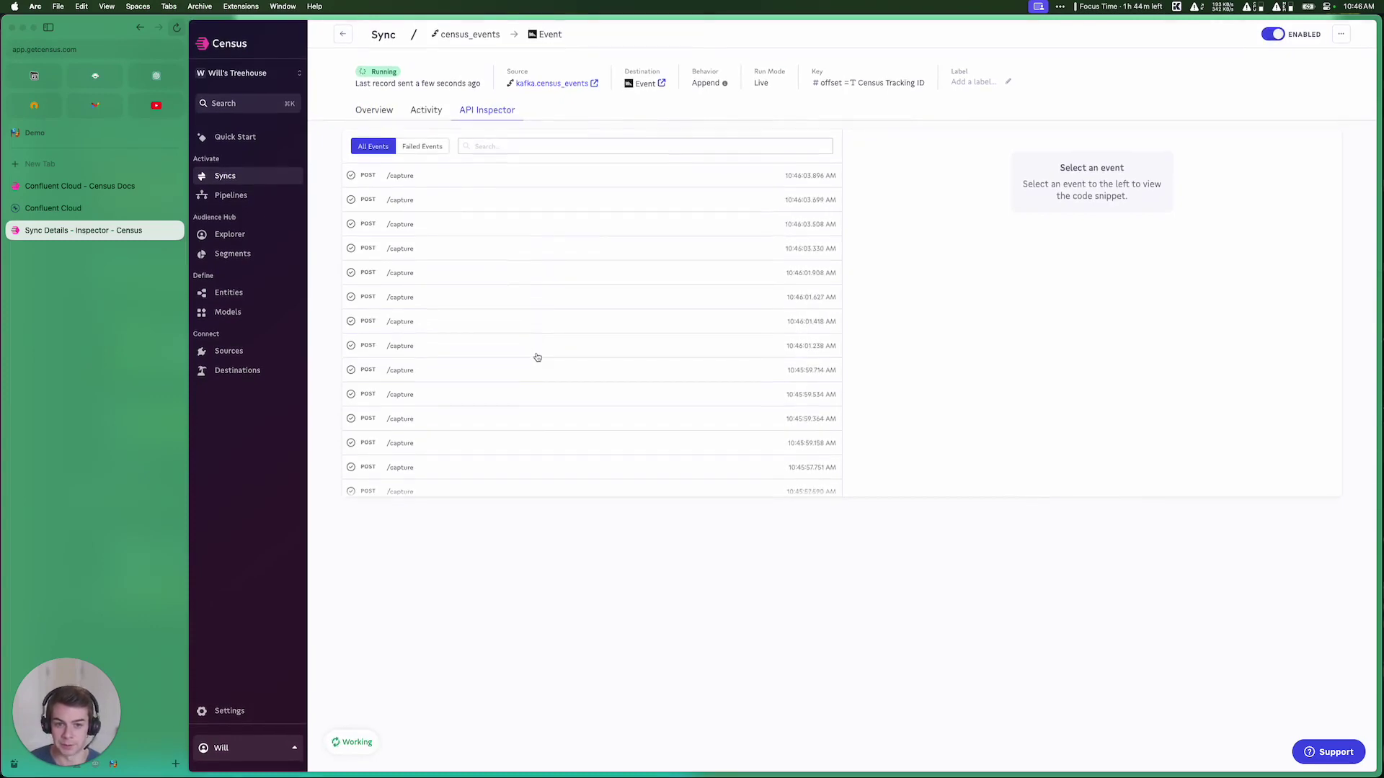
click(793, 272)
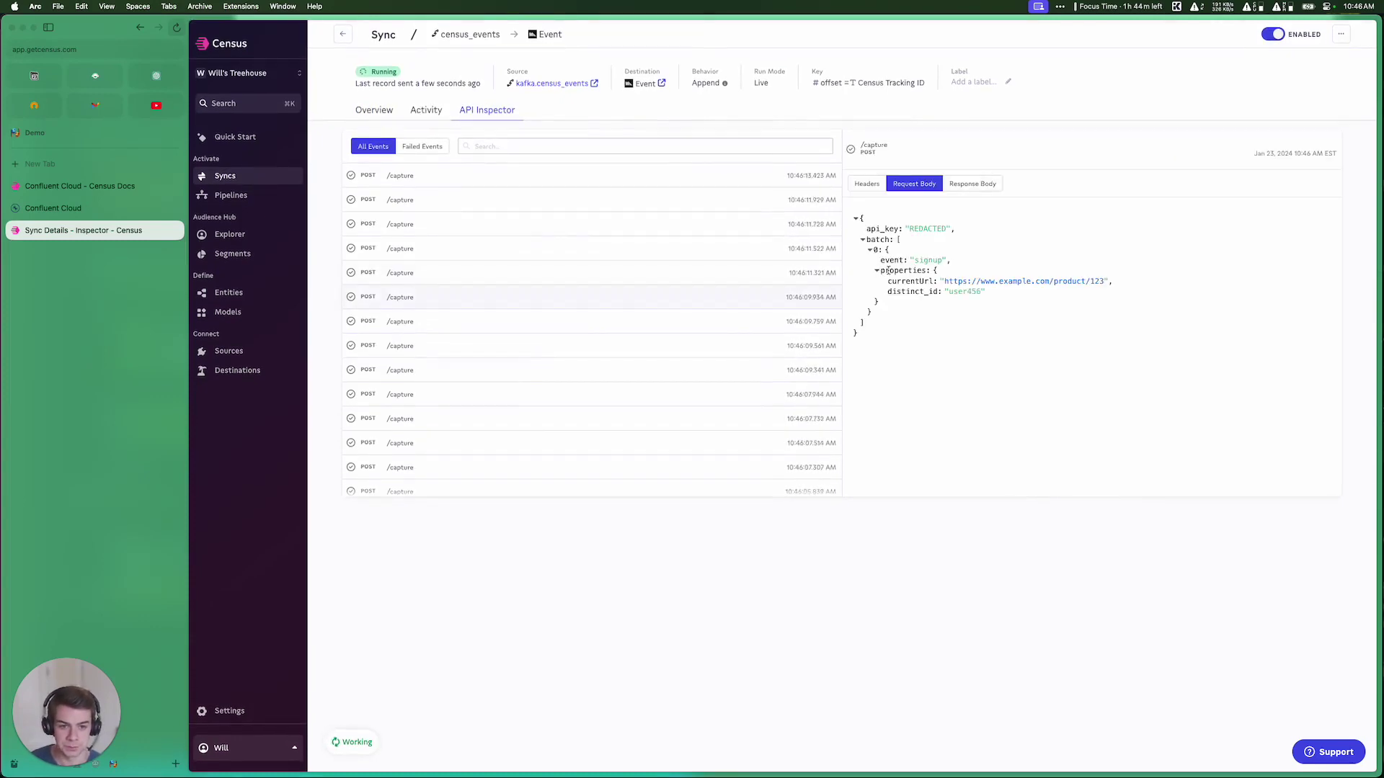
drag(890, 280, 968, 281)
click(911, 353)
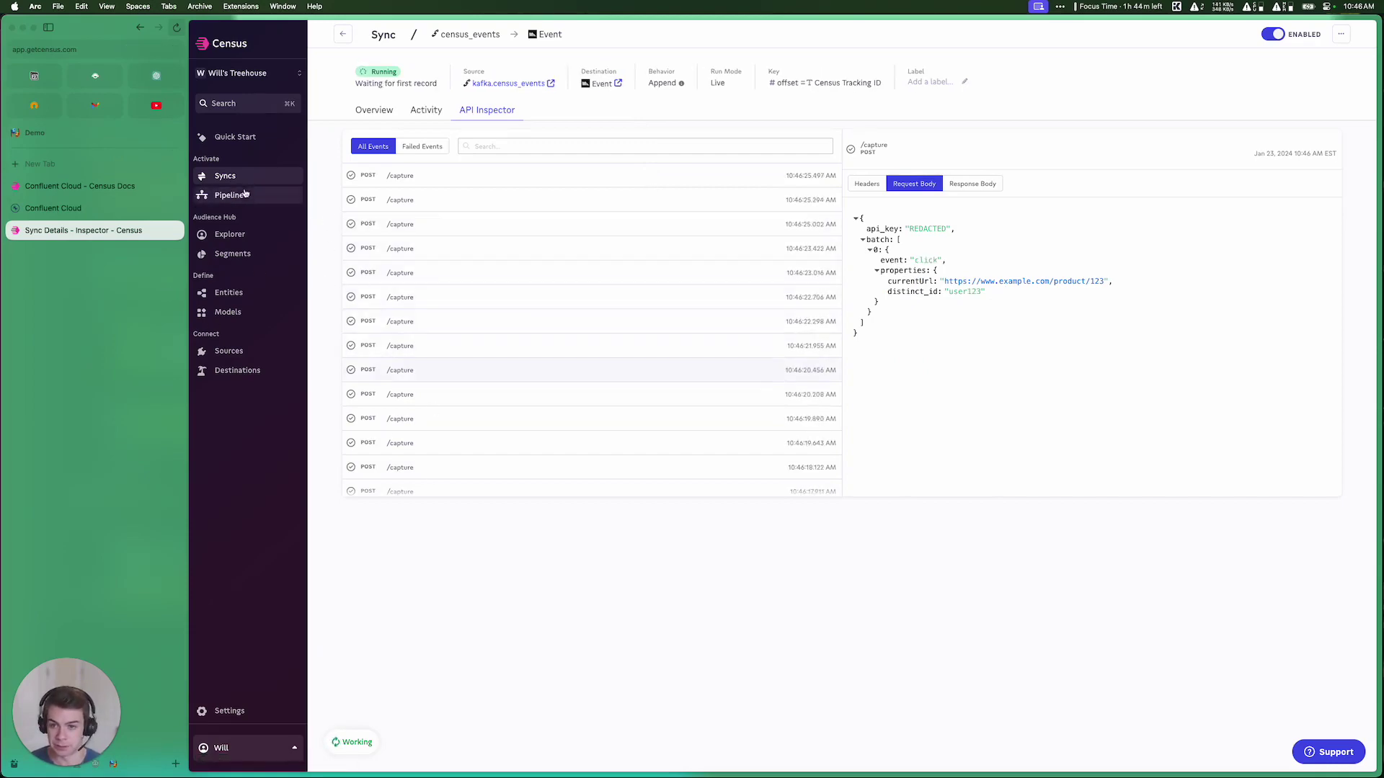
Return to the census_events topic's message list in Confluent Cloud to review the latest messages.
click(117, 210)
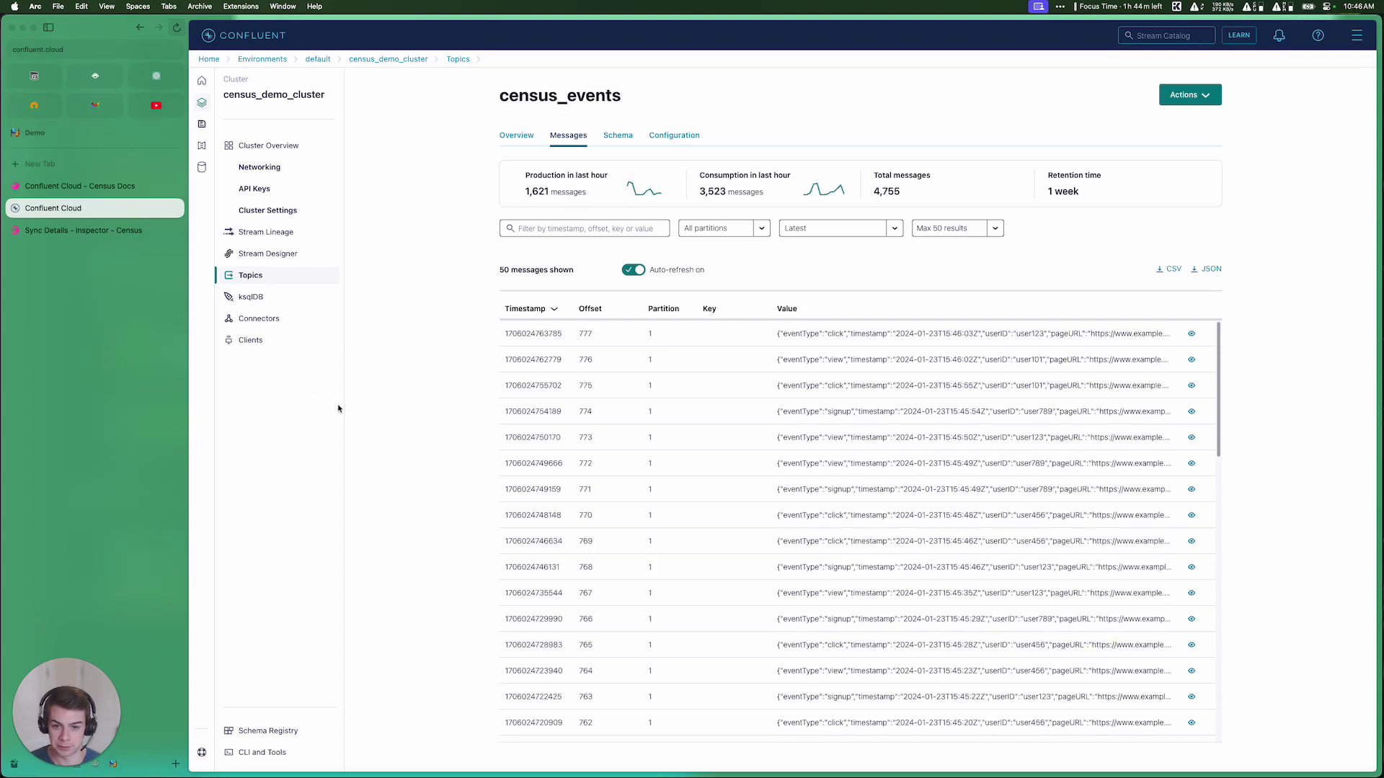
click(338, 404)
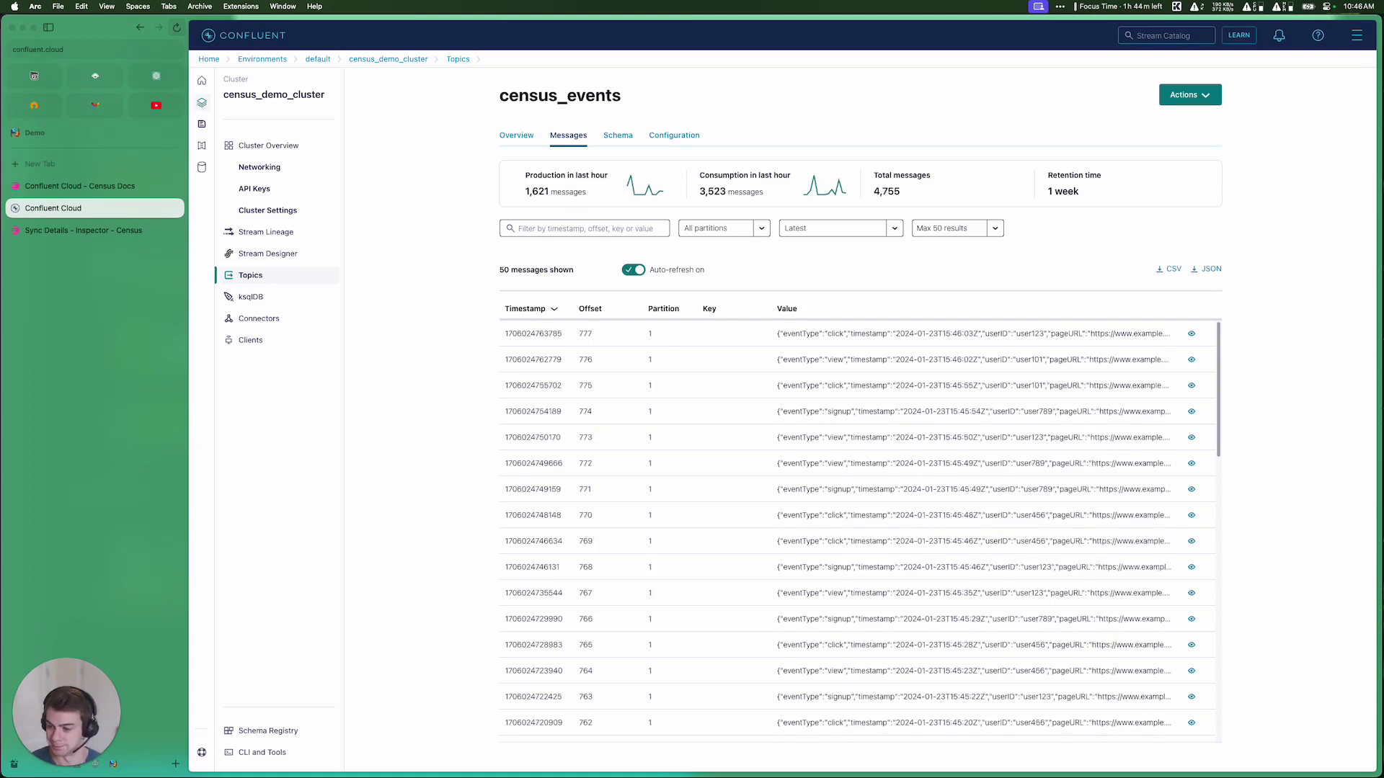